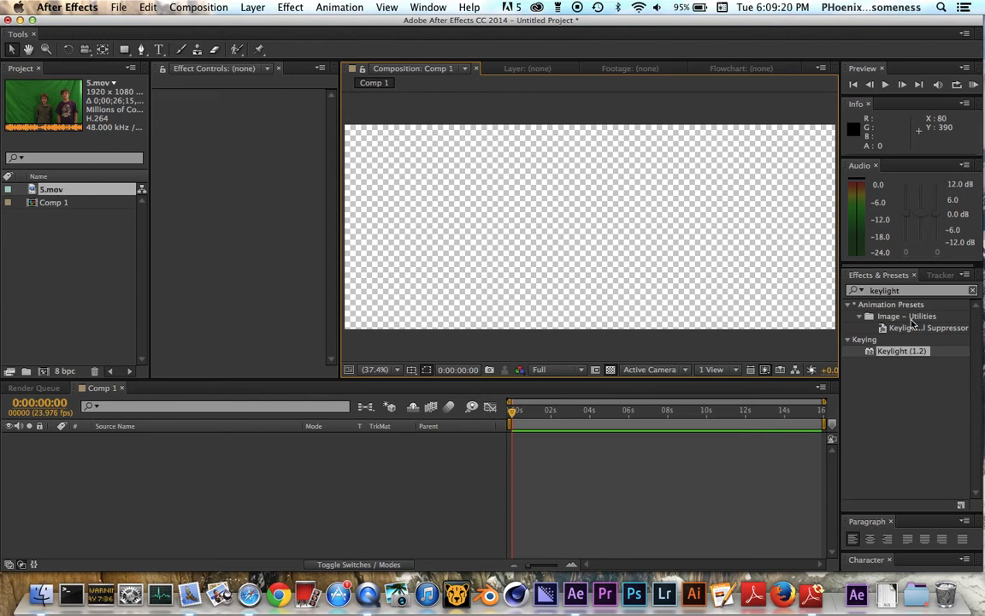
Clear the effects search and add the 5.mov footage to the Comp 1 timeline.
left_click_drag(911, 291, 803, 291)
key("BackSpace")
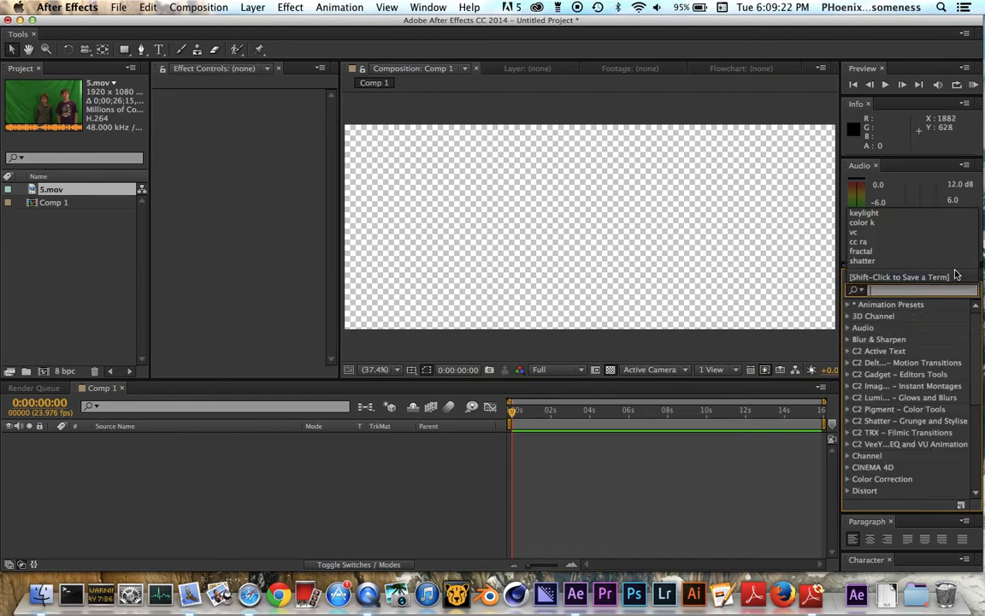
left_click(111, 303)
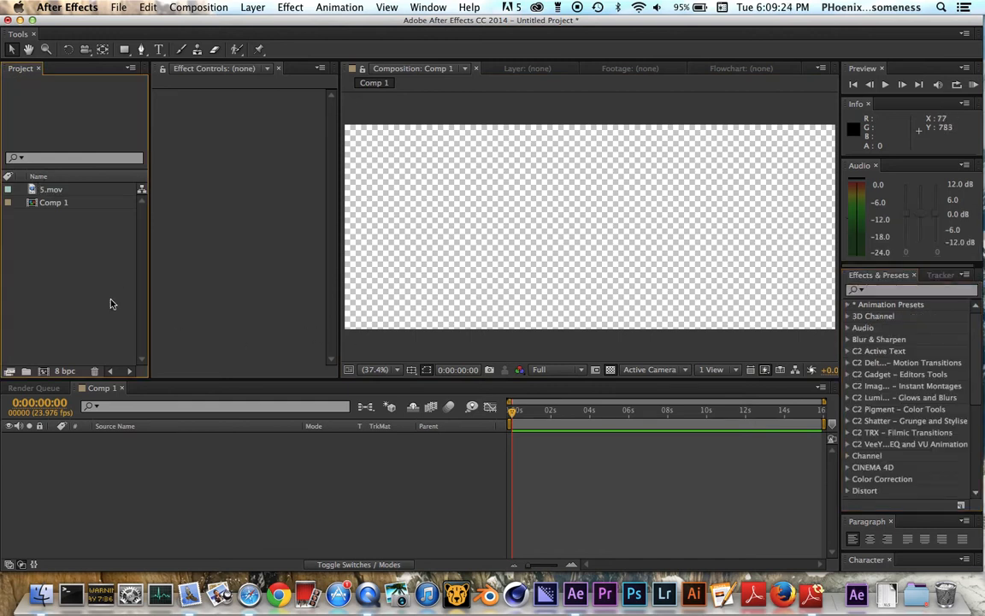
left_click_drag(49, 190, 116, 461)
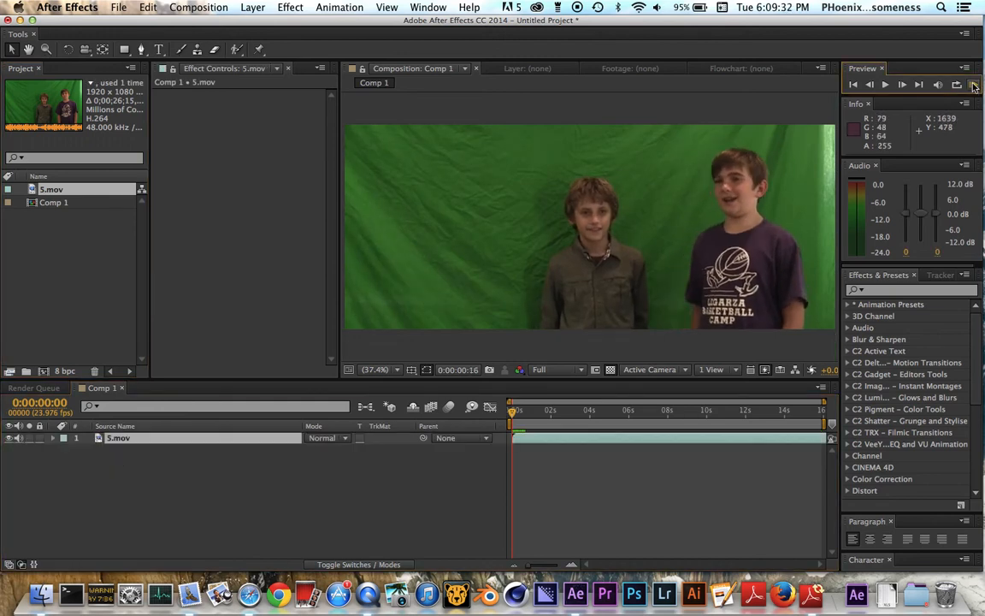
Stop the footage preview and review the composition settings of Comp 1, accepting them as they are.
left_click(453, 269)
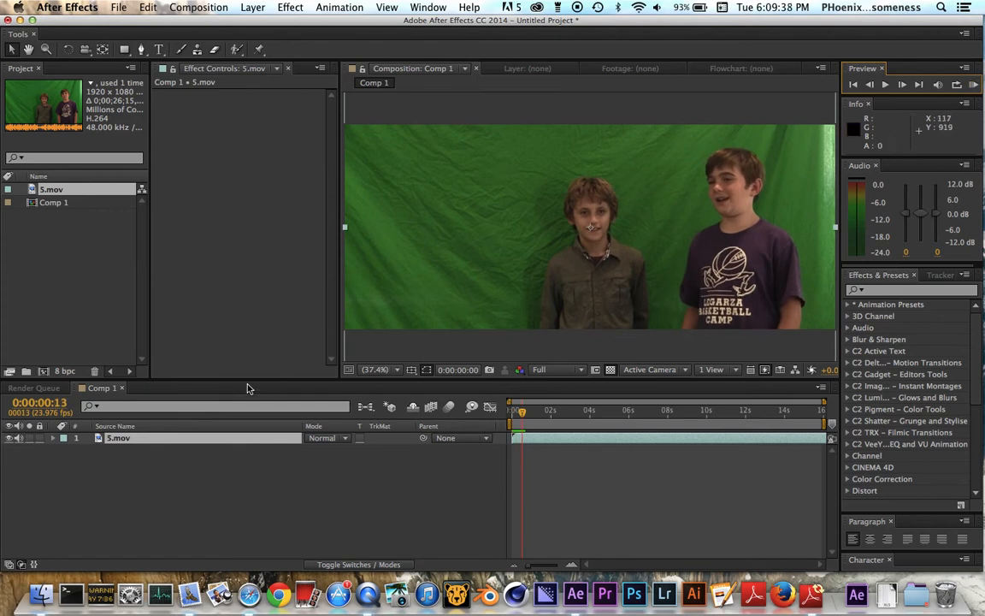
key("super+k")
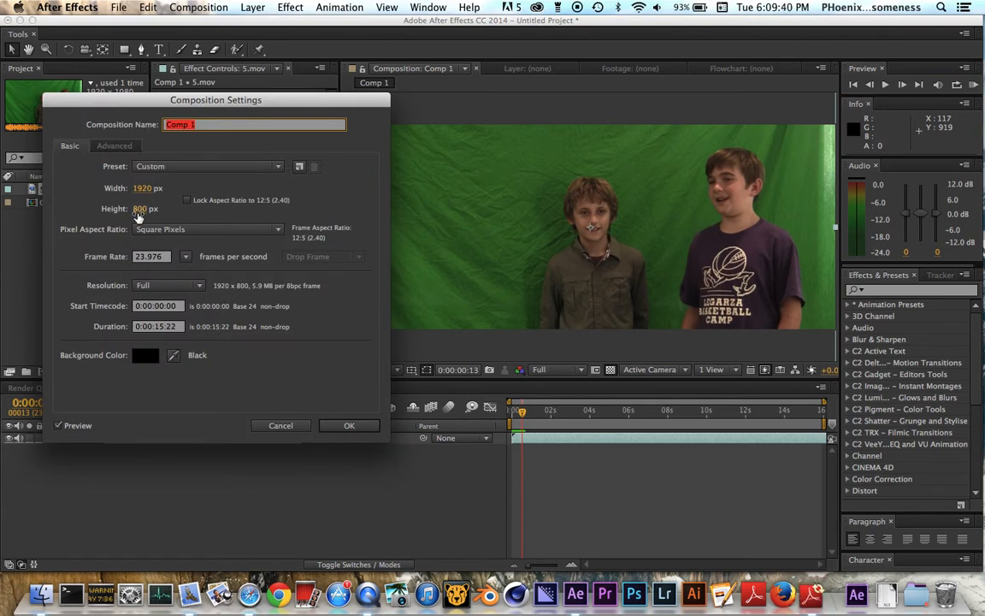
left_click(347, 426)
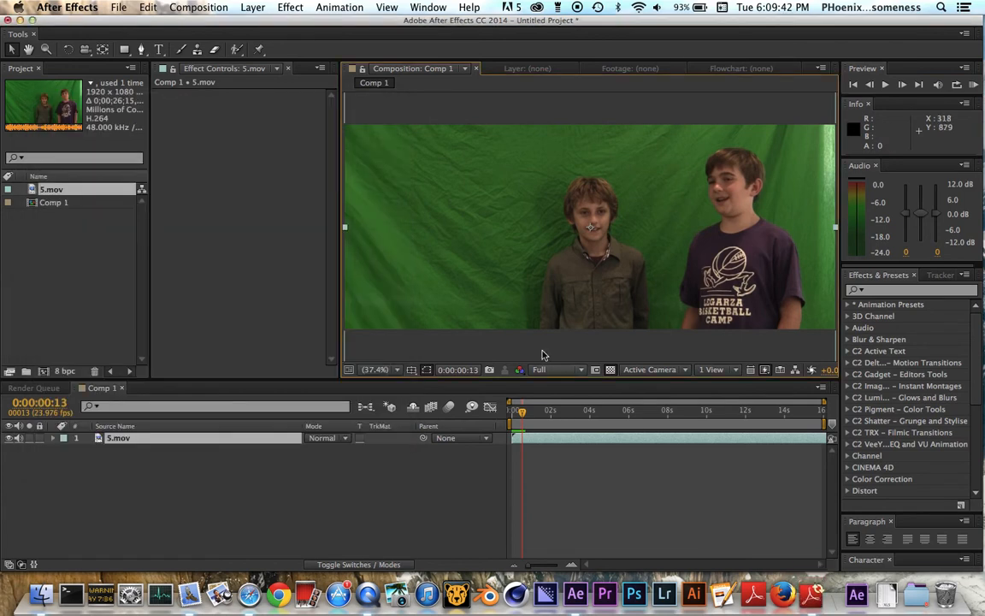
Set the composition view's resolution to Half and run a RAM preview of the clip.
left_click(974, 85)
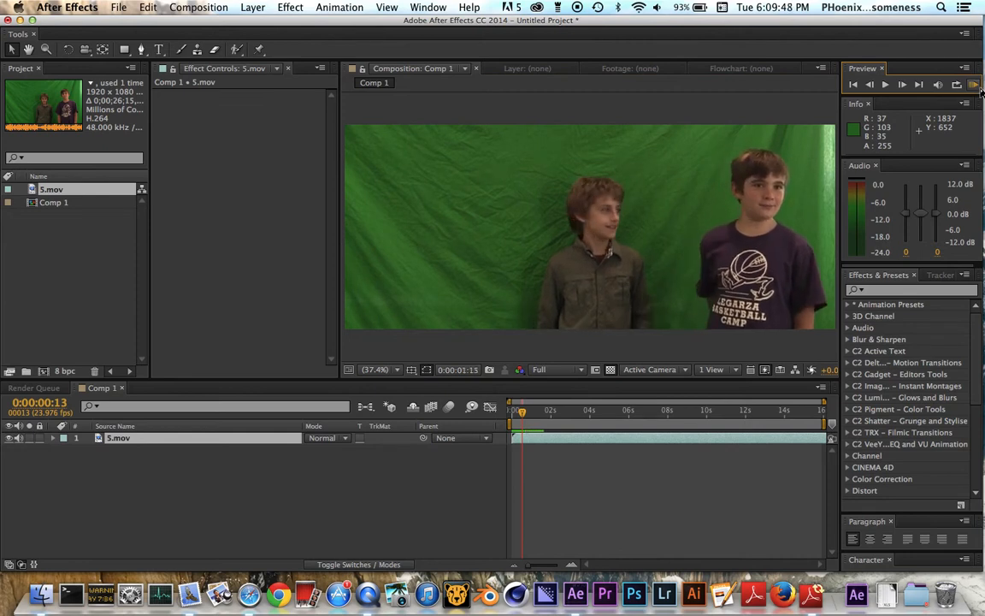
left_click(549, 369)
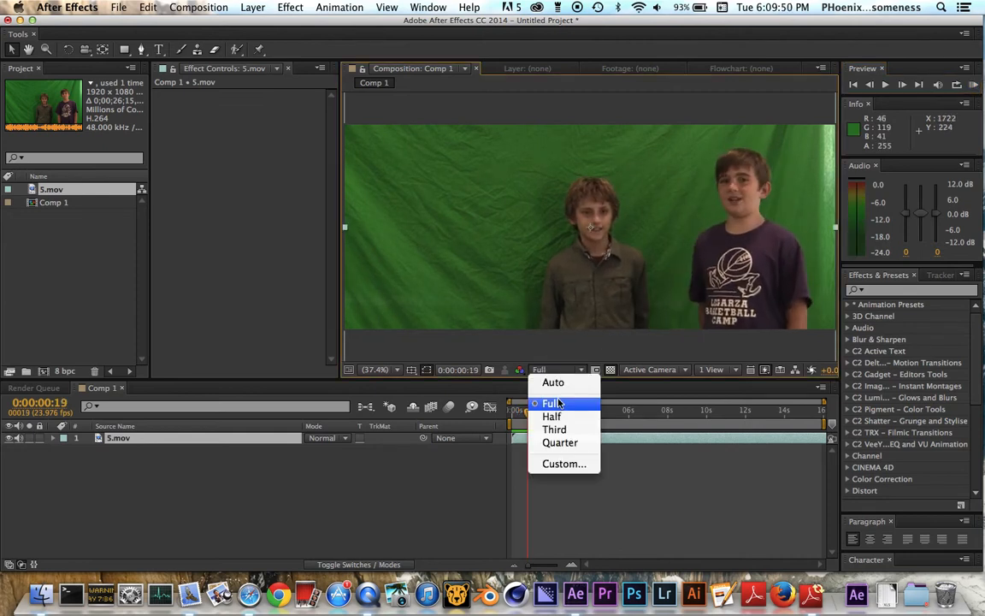
left_click(551, 416)
left_click(974, 84)
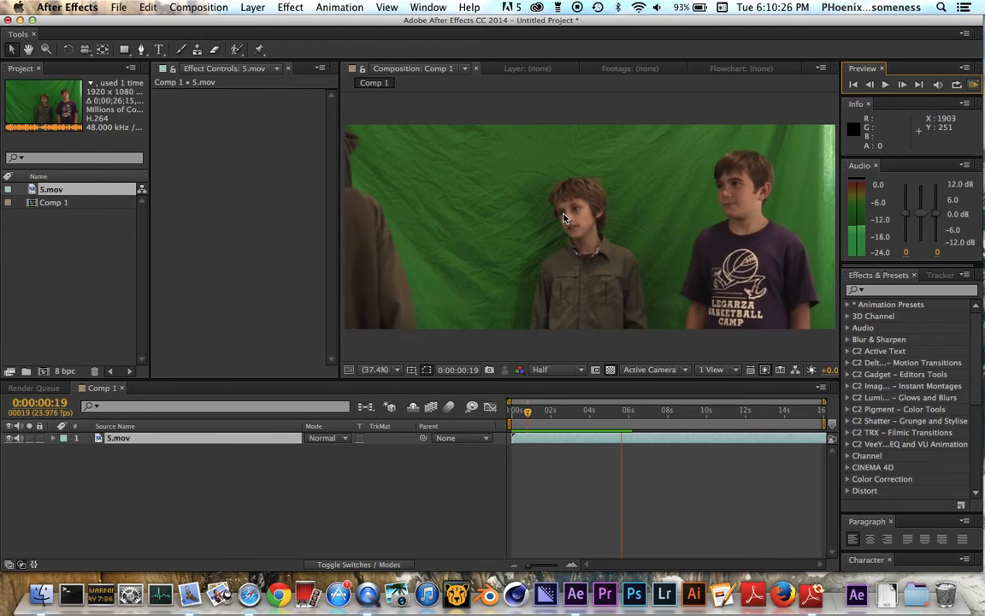
key("space")
Shorten the work area so it starts at about 12.6 seconds and RAM-preview that end section of the clip.
left_click_drag(543, 412, 793, 419)
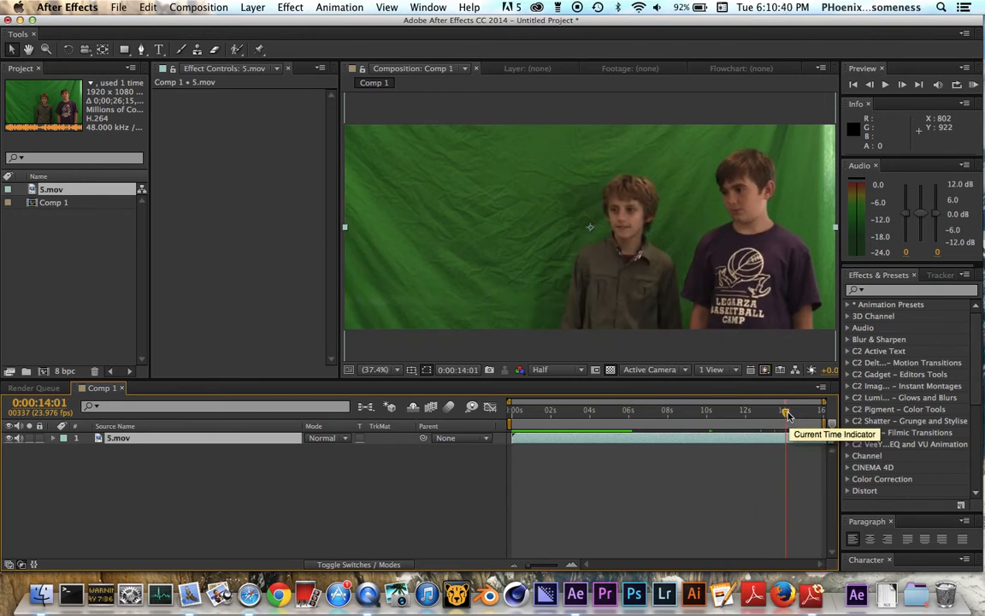
left_click_drag(509, 425, 756, 425)
key("equal")
key("equal")
key("equal")
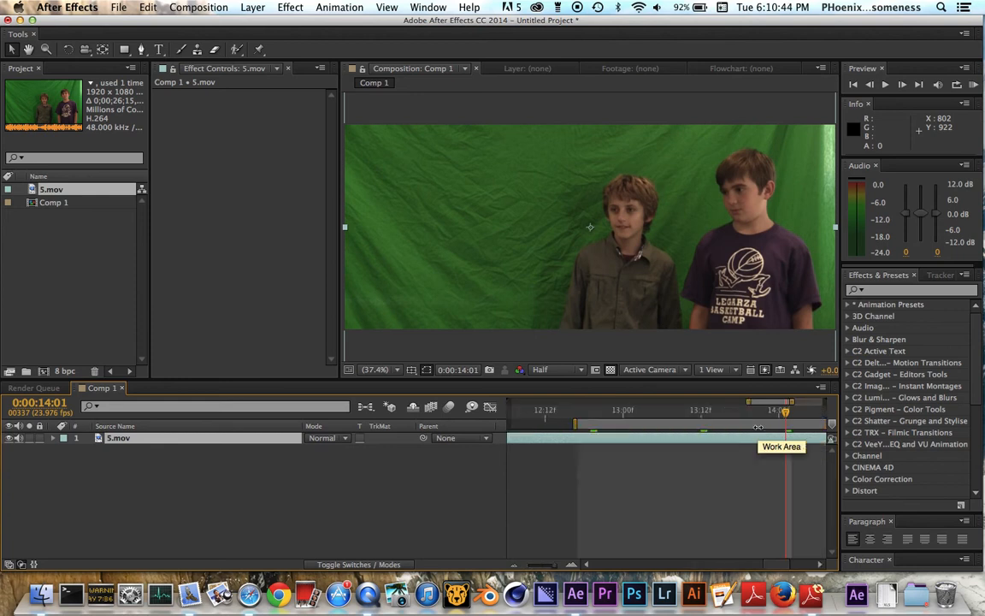
scroll(758, 427, "right", 5)
scroll(758, 427, "down", 1)
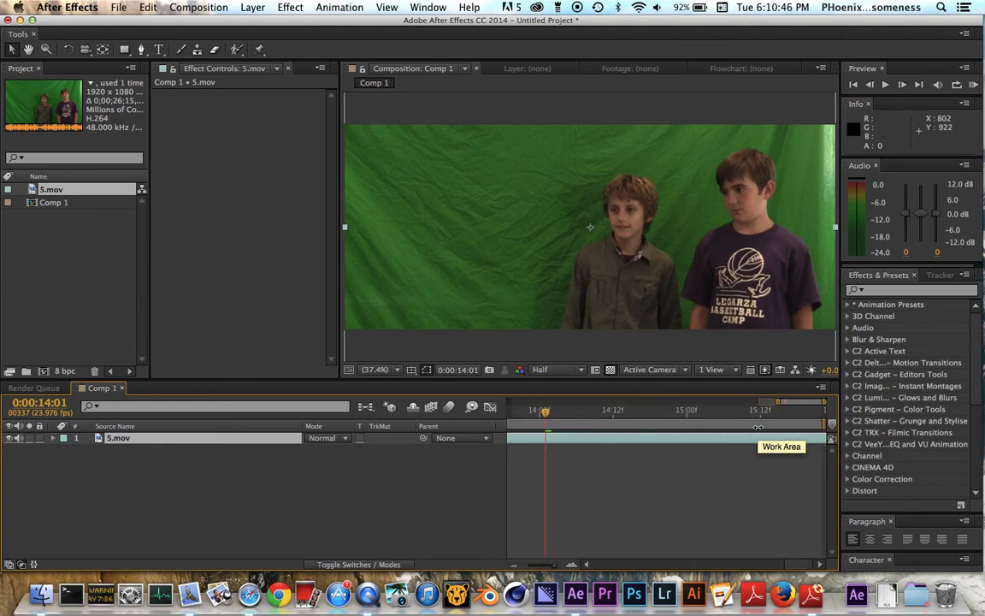
scroll(757, 427, "left", 3)
scroll(757, 427, "down", 3)
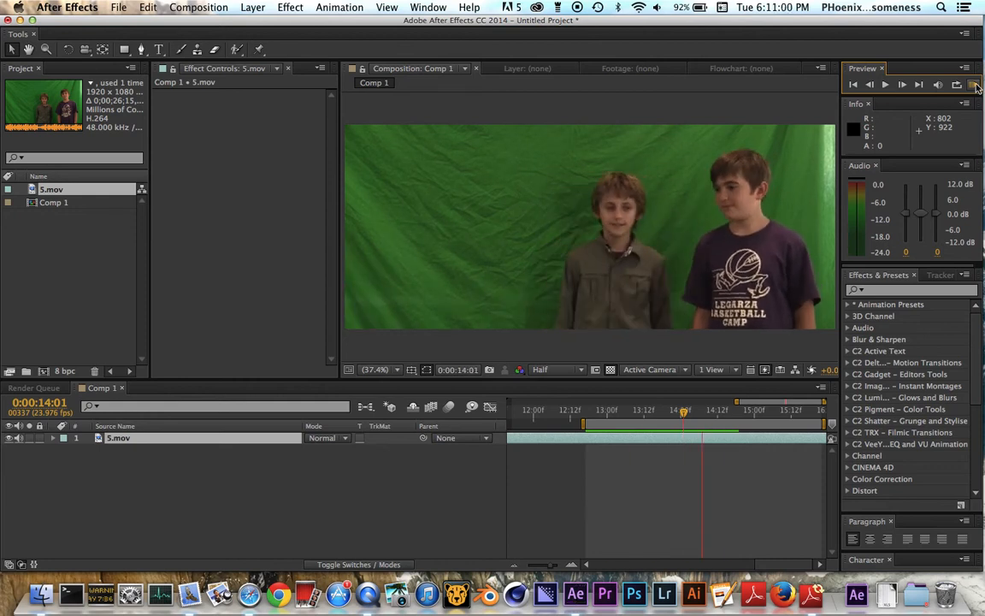
left_click(973, 85)
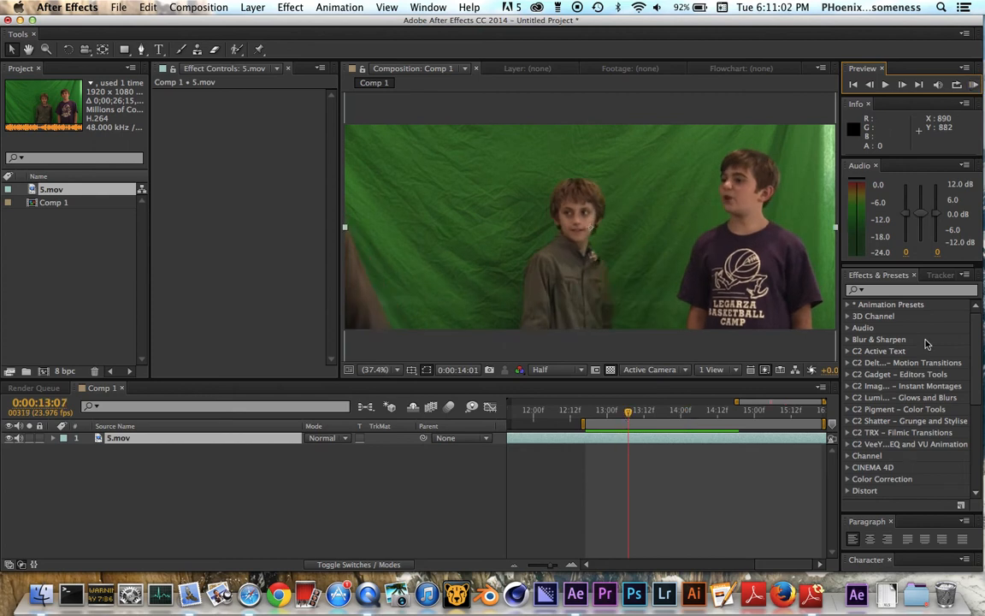
Open the 5.mov layer in its layer viewer and return to the Comp 1 view.
left_click(877, 292)
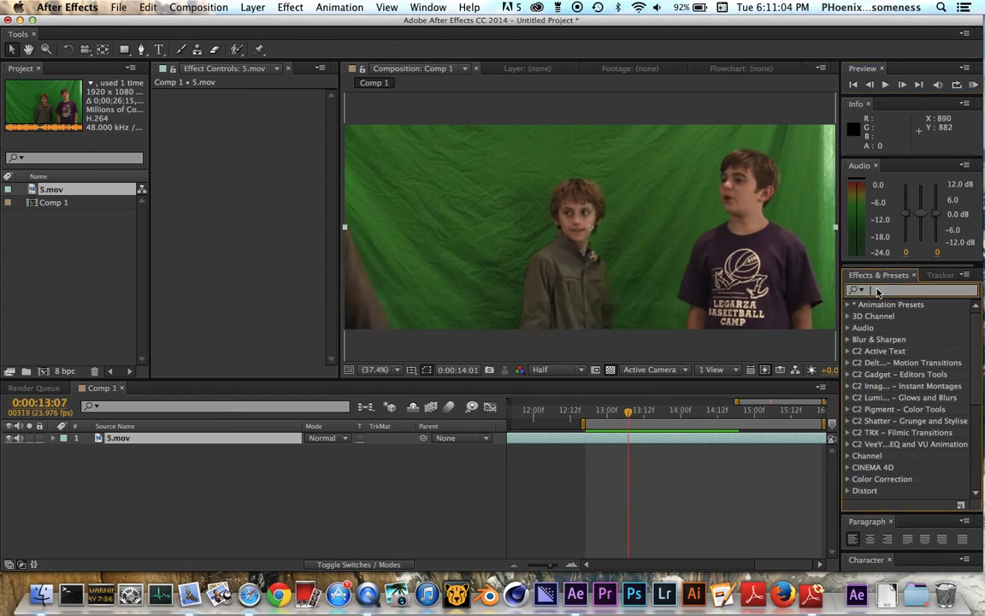
double_click(179, 442)
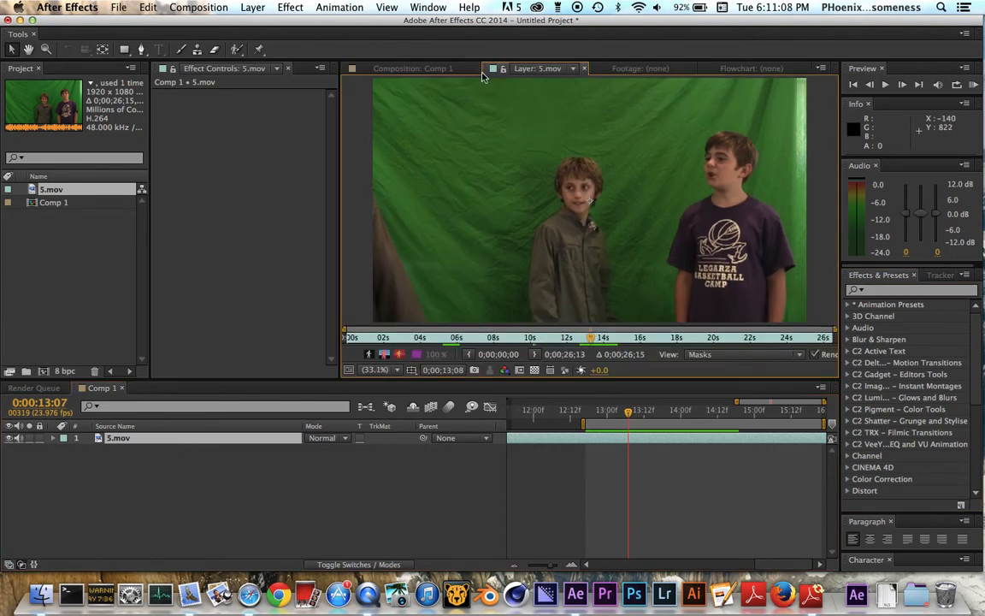
left_click(434, 70)
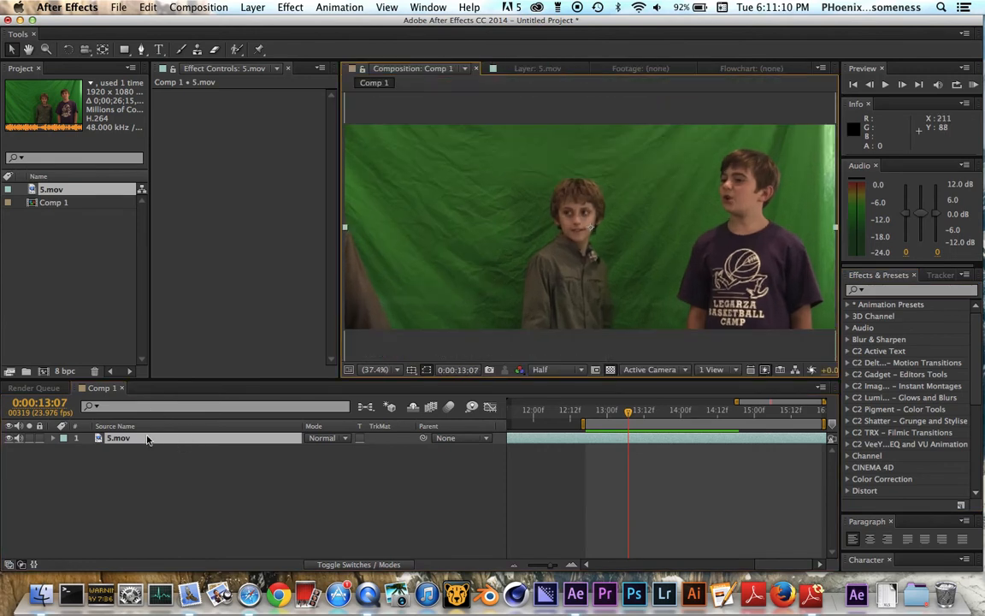
Try effect searches for "keylight" and "green sc", clearing each search term.
left_click(880, 291)
type("key")
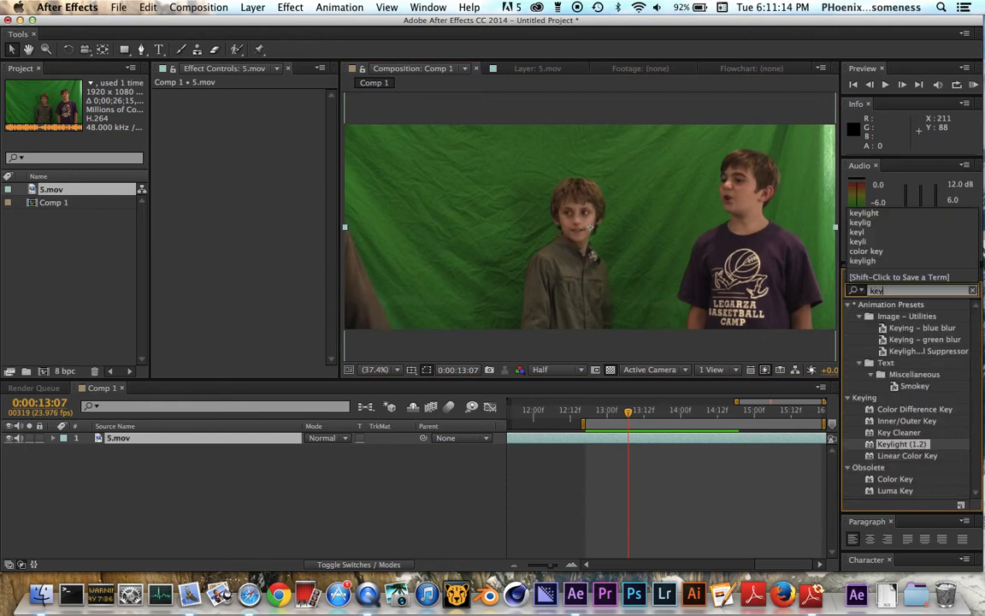
type("light")
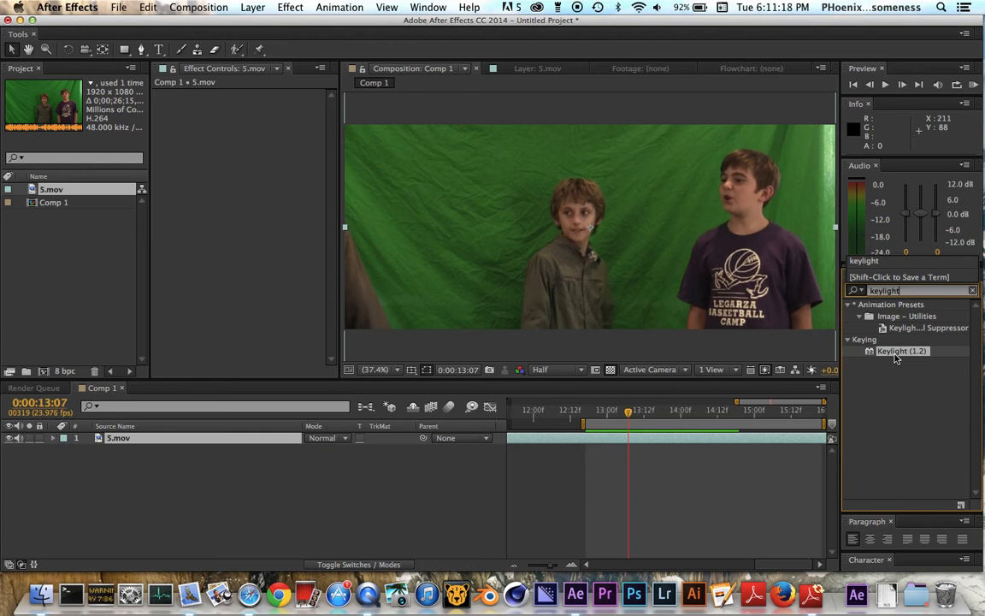
left_click_drag(903, 291, 796, 293)
key("BackSpace")
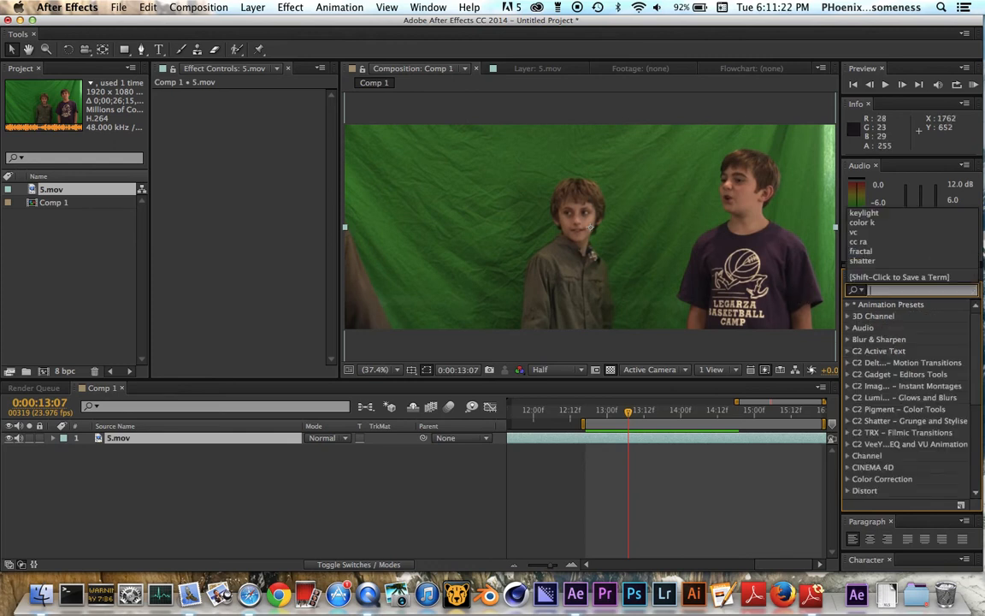
type("green sc")
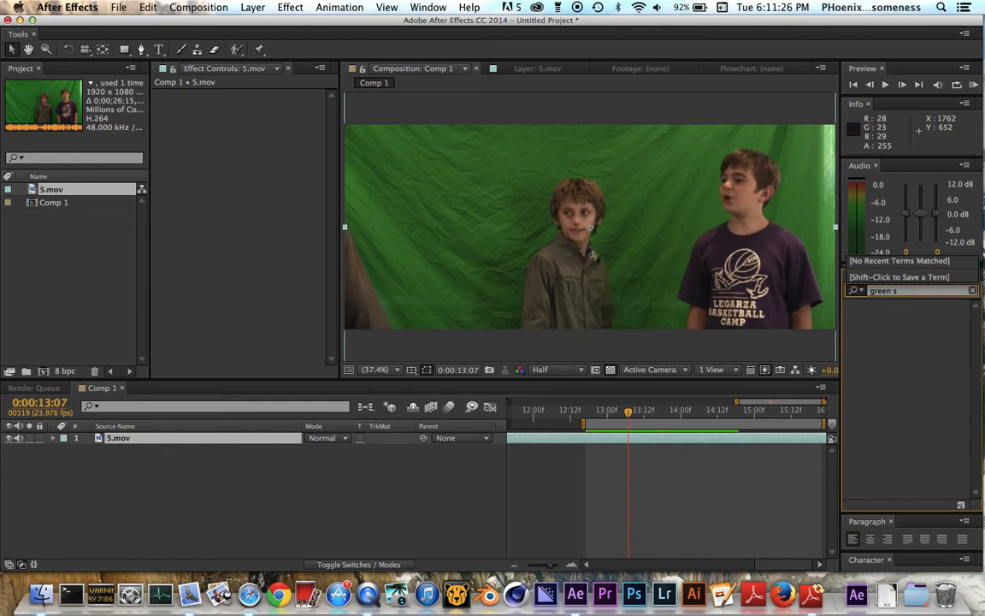
key("BackSpace")
key("BackSpace")
key("BackSpace")
key("BackSpace")
key("BackSpace")
key("BackSpace")
key("BackSpace")
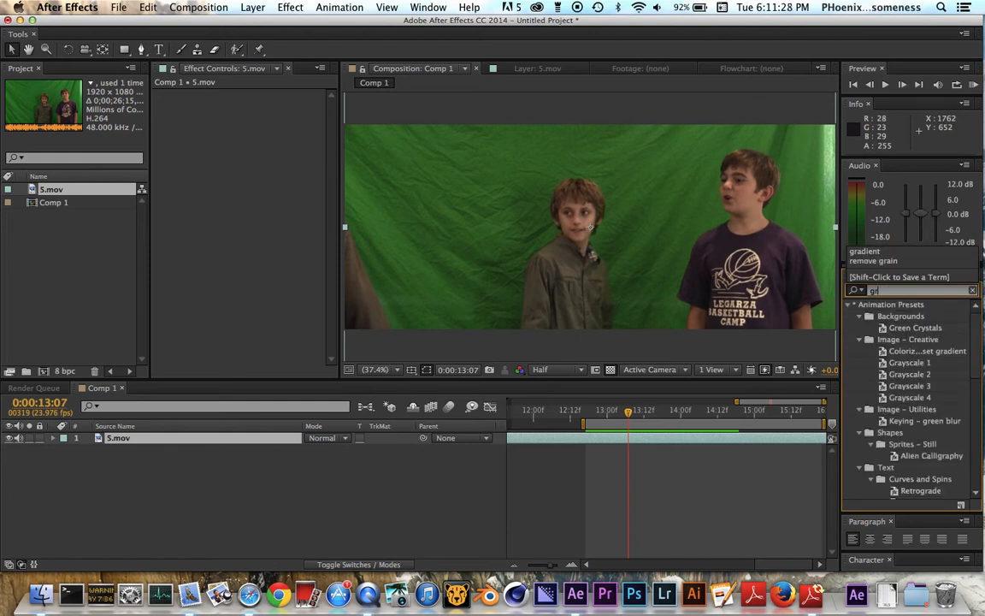
Find the Keylight (1.2) effect, apply it to the 5.mov layer, and toggle the effect off and on.
type("keylight")
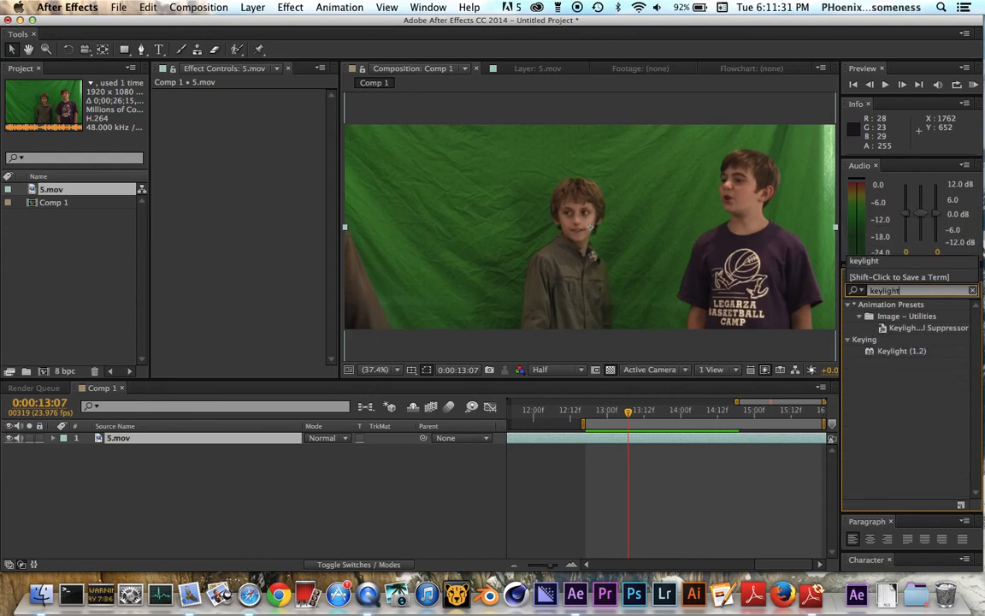
left_click(887, 350)
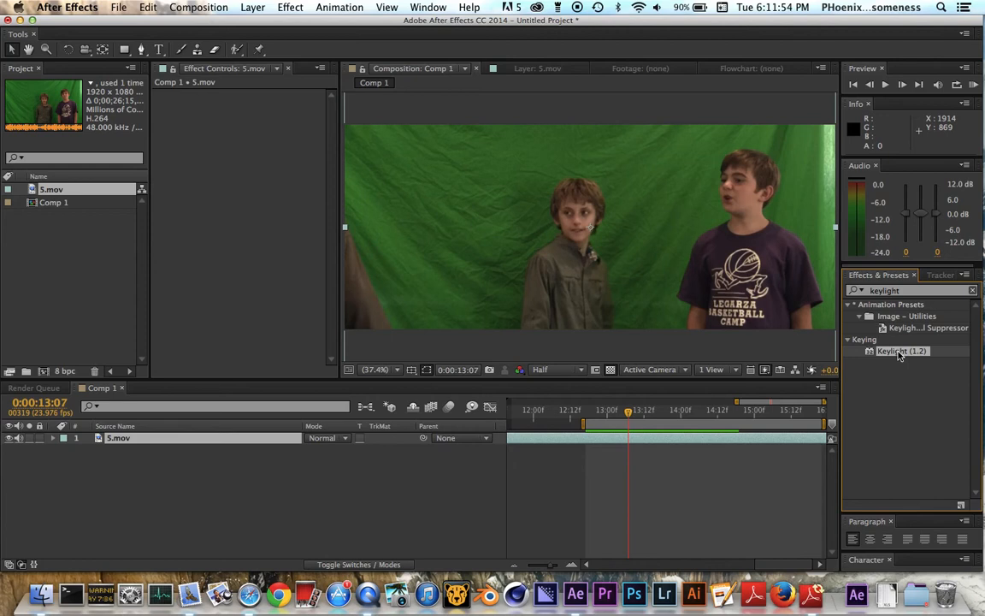
double_click(900, 352)
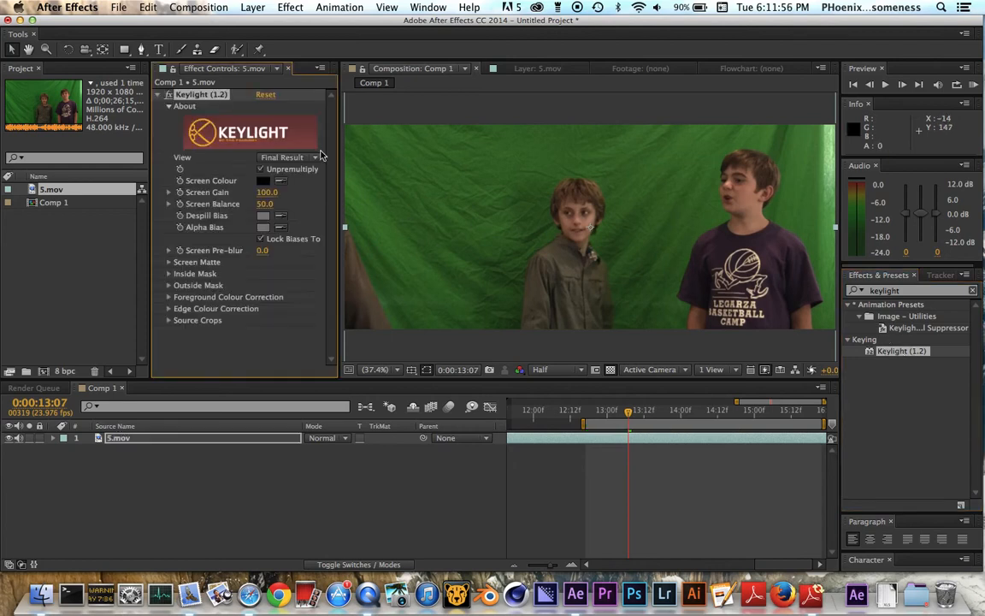
left_click(170, 97)
left_click(169, 97)
left_click(170, 97)
left_click(169, 98)
Set Keylight's Screen Colour to white (FFFFFF).
left_click(263, 180)
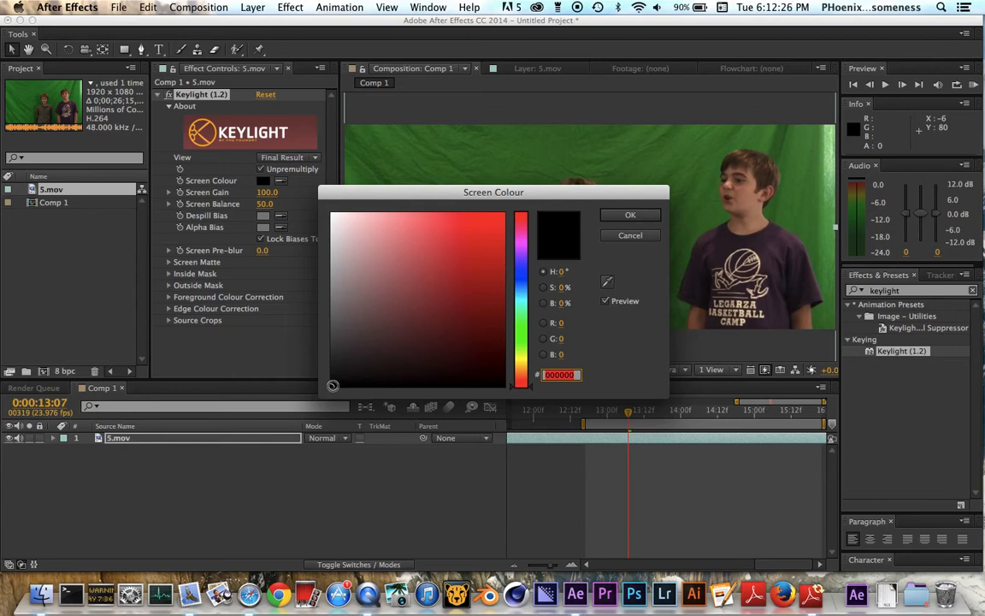
mouse_move(333, 386)
left_mouse_down()
mouse_move(313, 270)
mouse_move(318, 230)
mouse_move(332, 227)
mouse_move(307, 343)
mouse_move(319, 205)
mouse_move(301, 366)
mouse_move(310, 321)
mouse_move(305, 181)
mouse_move(289, 387)
mouse_move(299, 203)
mouse_move(267, 186)
left_mouse_up()
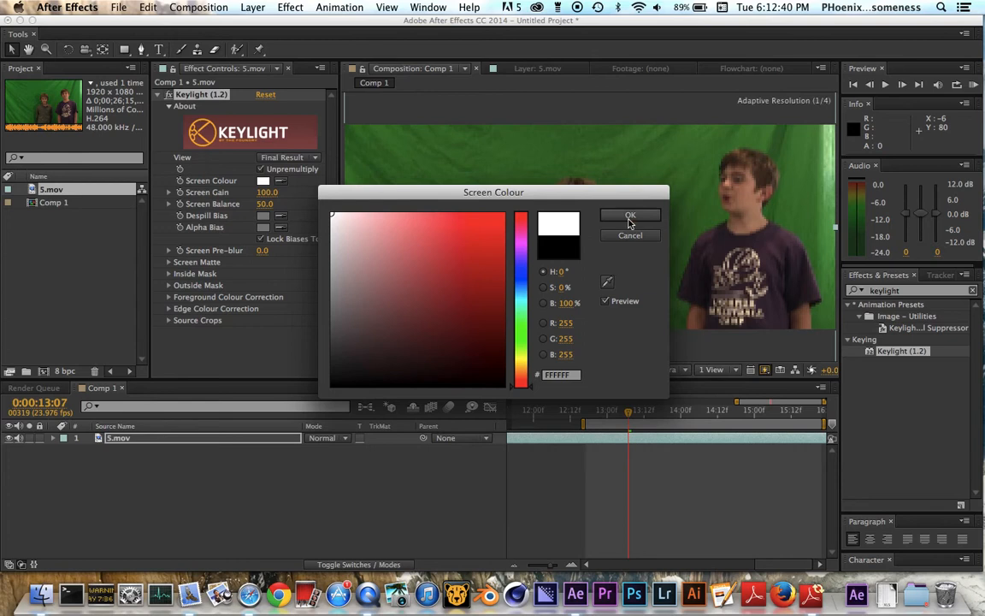
left_click(630, 216)
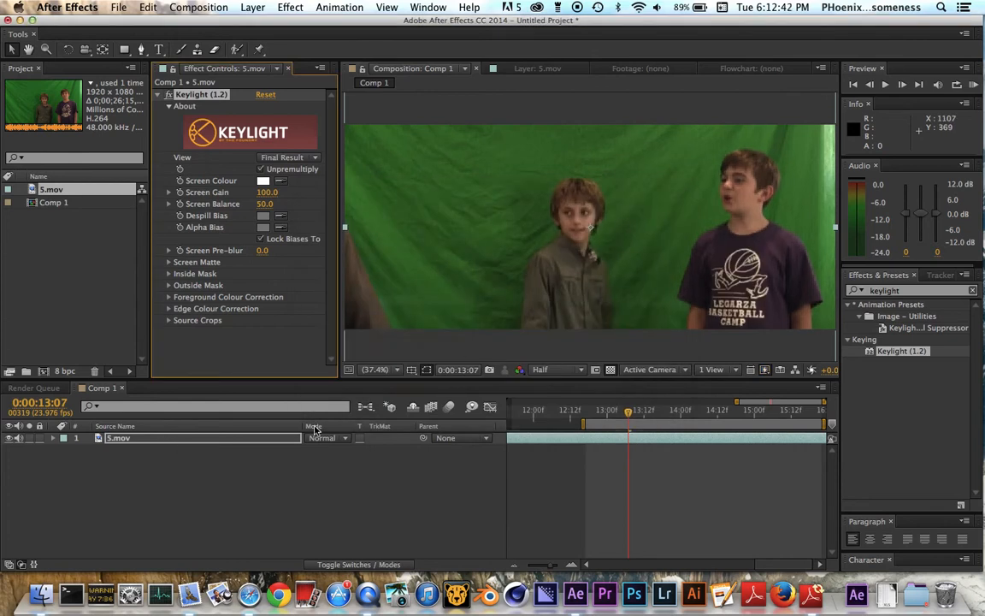
Search the effects for "linear color" and apply Linear Color Key to the 5.mov layer, dismissing the preset-saving dialog.
left_click(909, 292)
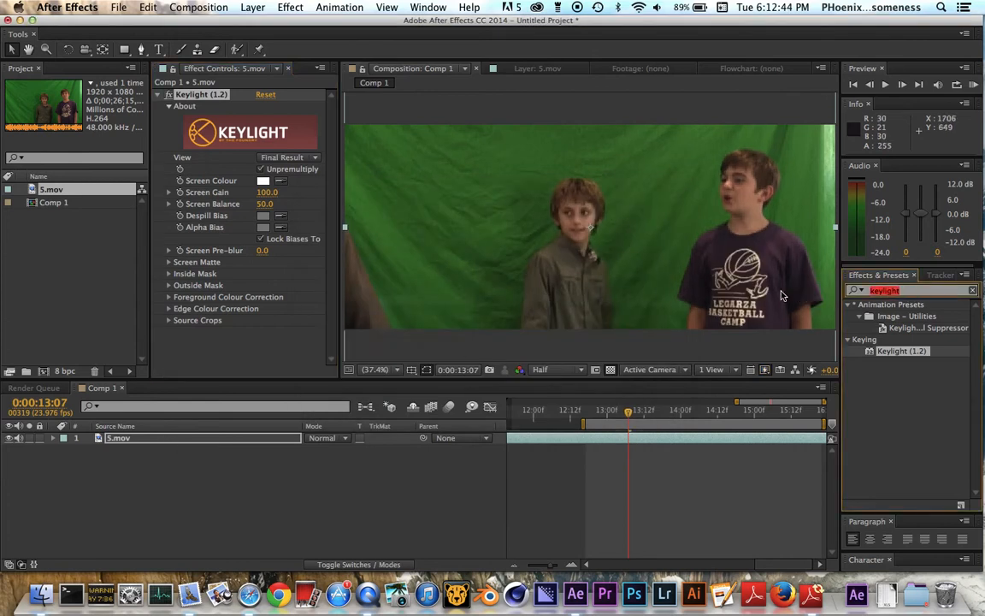
type("linear color")
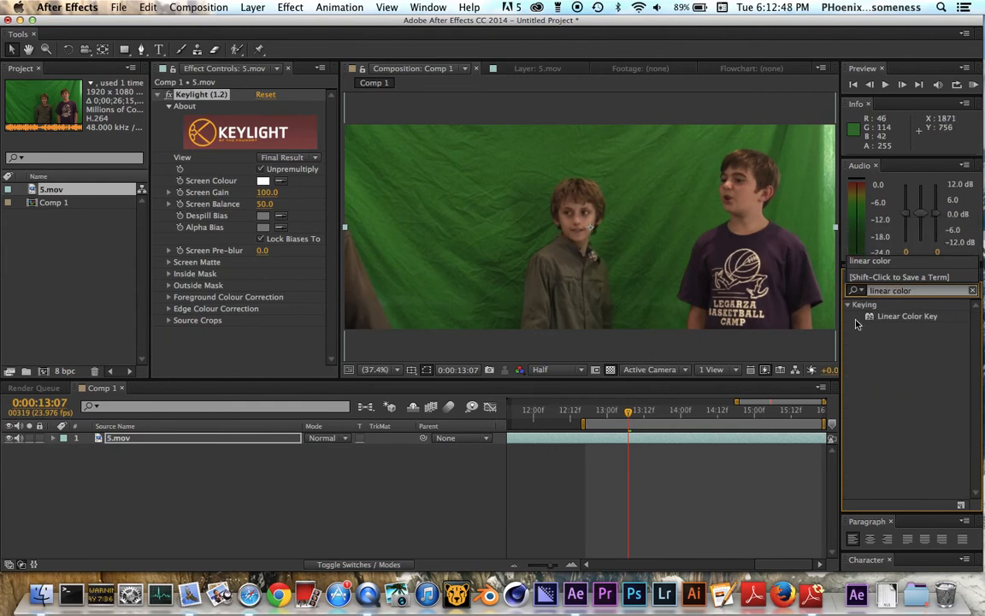
left_click(902, 322)
double_click(904, 318)
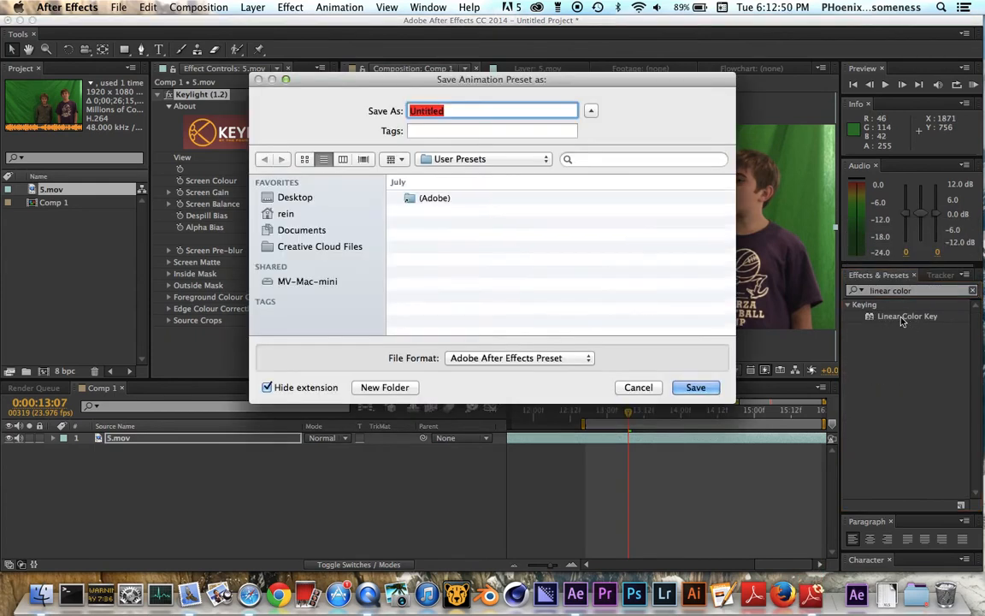
left_click(635, 386)
double_click(908, 316)
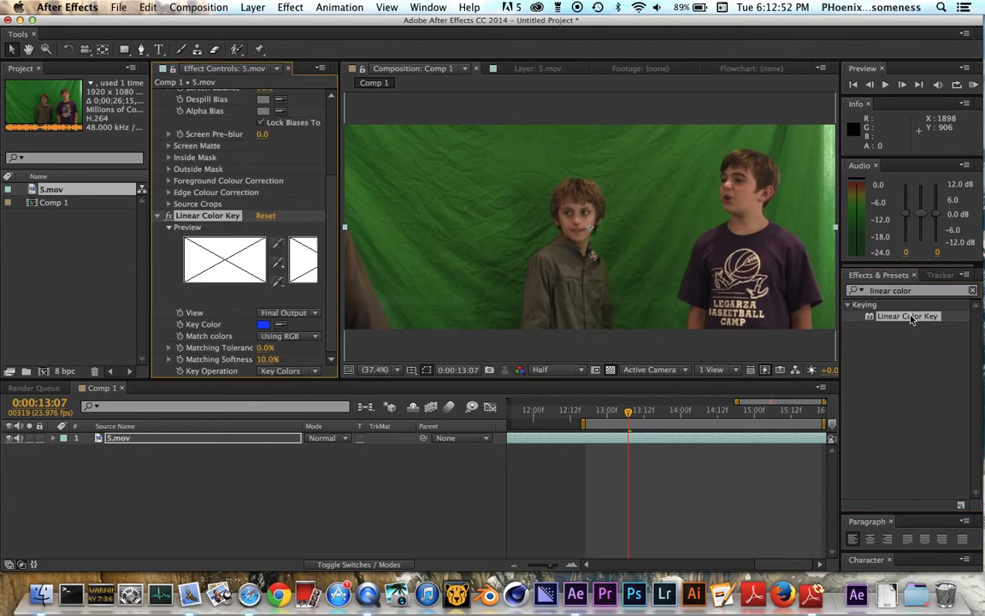
Sample the green backdrop beside the two boys as the Key Color of Linear Color Key.
scroll(227, 197, "up", 4)
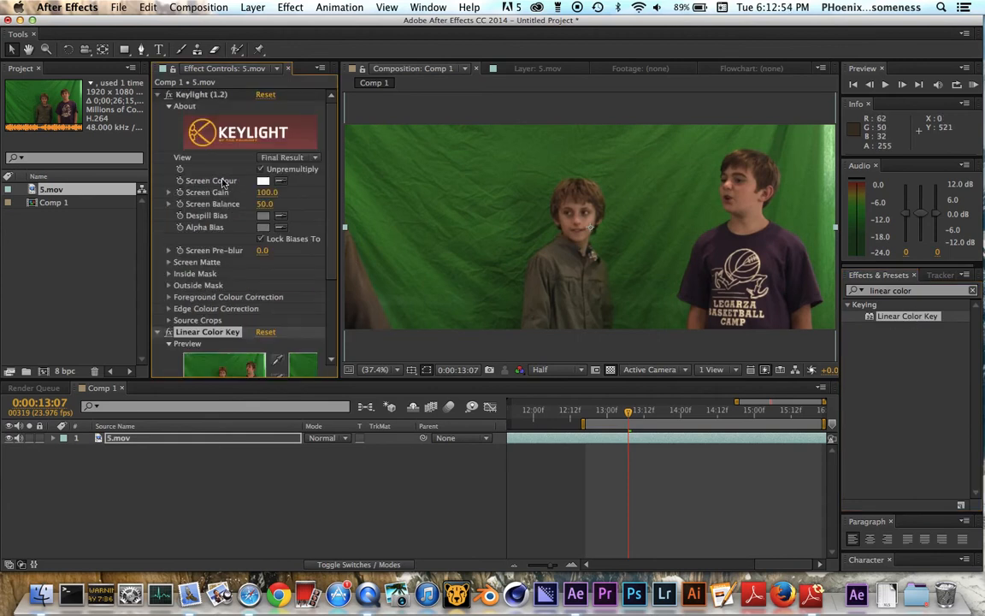
scroll(210, 213, "down", 4)
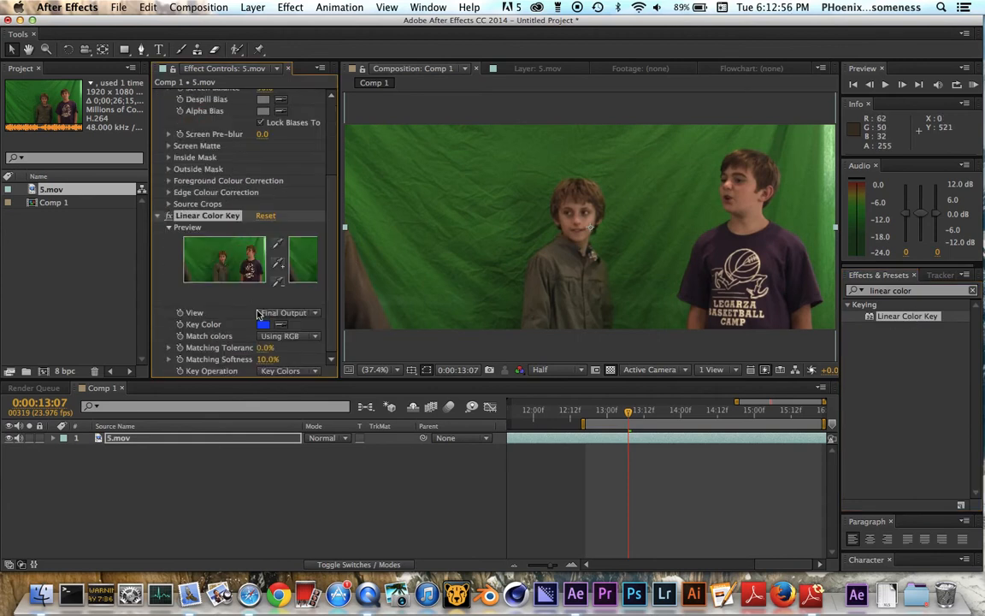
left_click(280, 324)
left_click(442, 221)
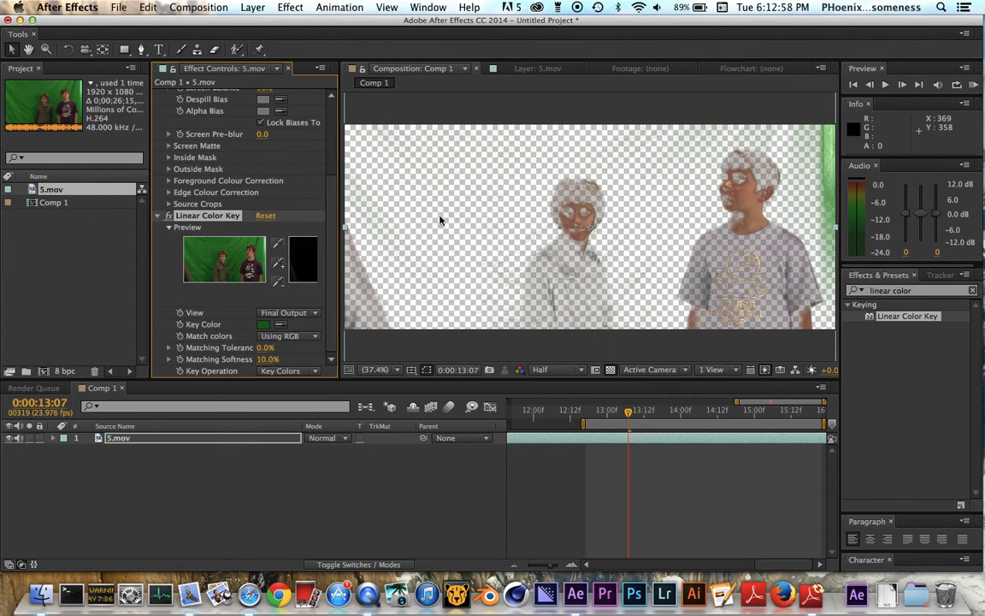
Lower the Matching Softness of Linear Color Key, and remove that effect from the 5.mov layer.
mouse_move(262, 358)
left_mouse_down()
mouse_move(293, 365)
mouse_move(229, 367)
mouse_move(264, 365)
left_mouse_up()
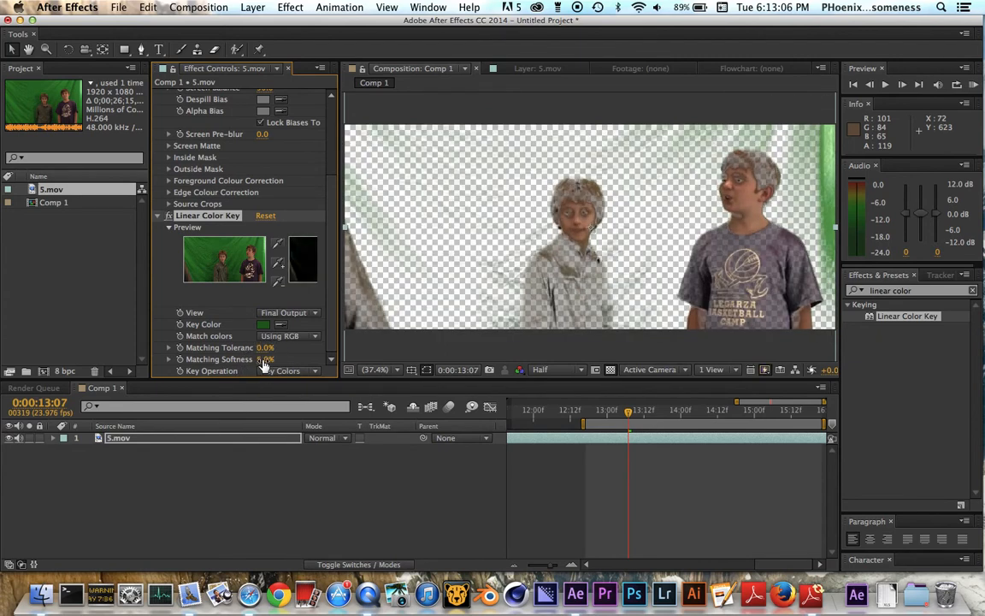
left_click(166, 216)
left_click(169, 217)
key("Delete")
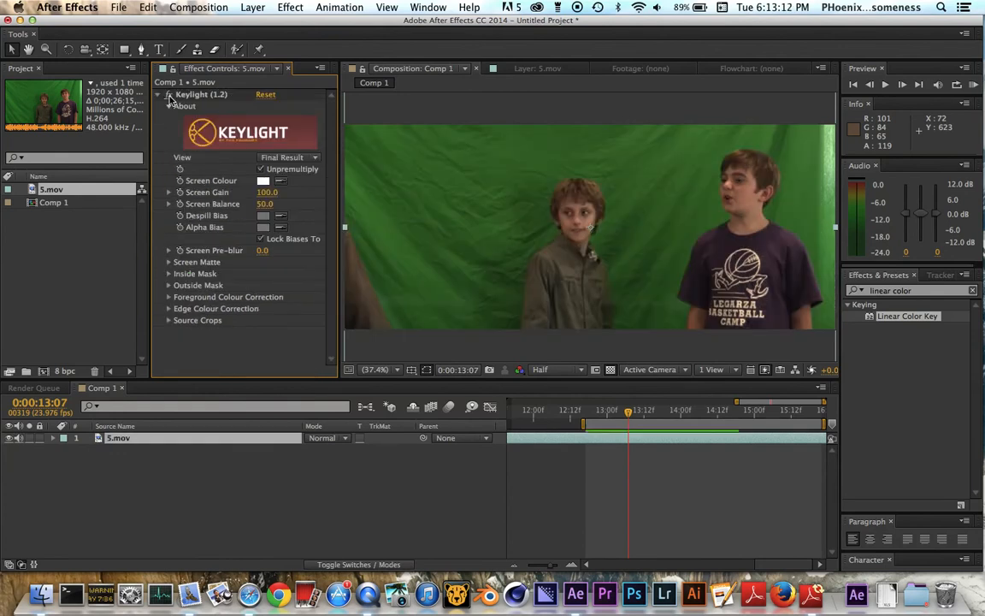
Set Keylight's Screen Colour to a fully saturated bright green (00FF17).
left_click(264, 182)
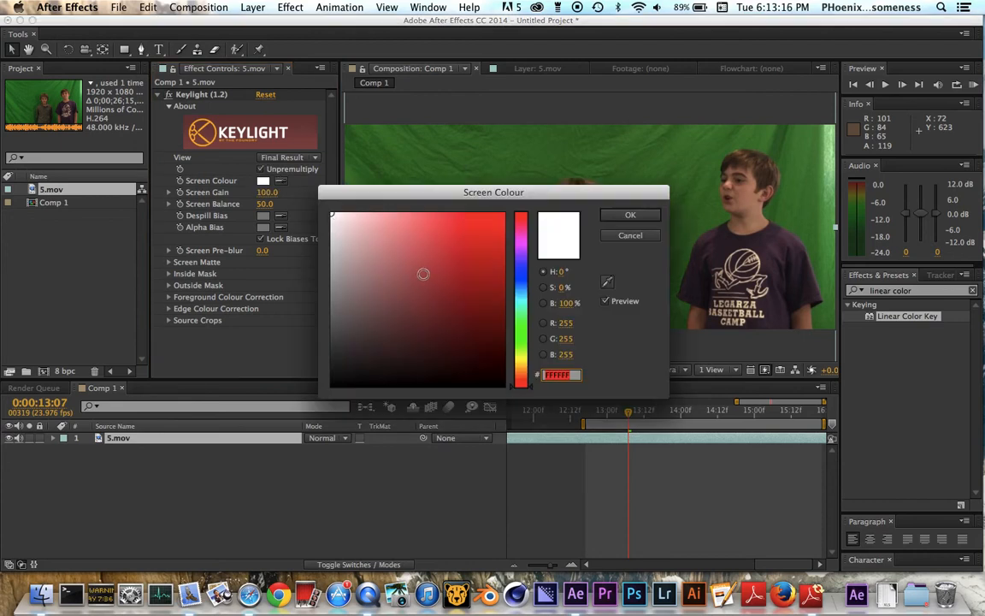
left_click(521, 333)
left_click_drag(495, 224, 507, 210)
left_click(629, 214)
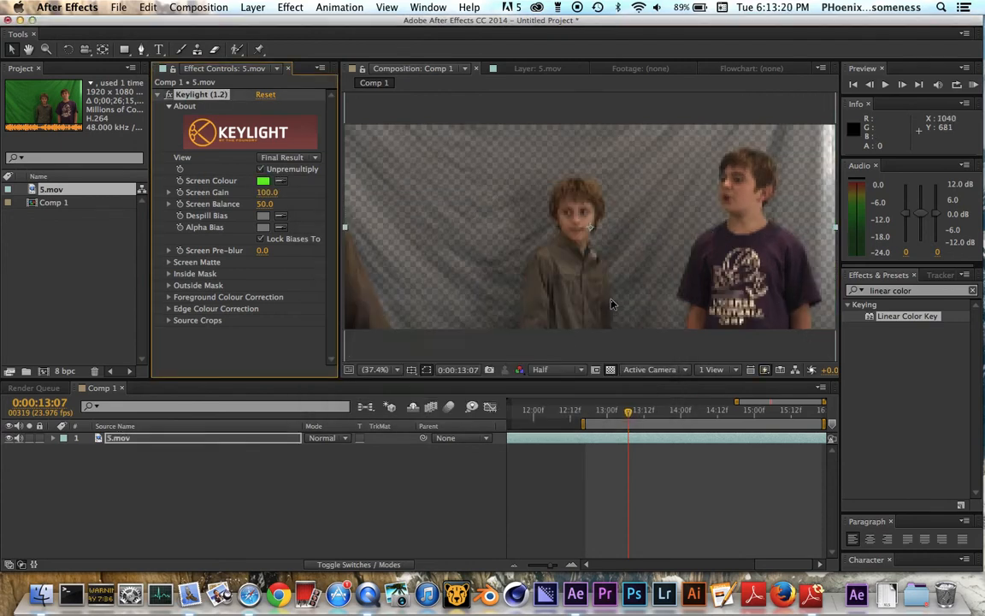
Set Keylight's Screen Colour to black.
left_click(263, 182)
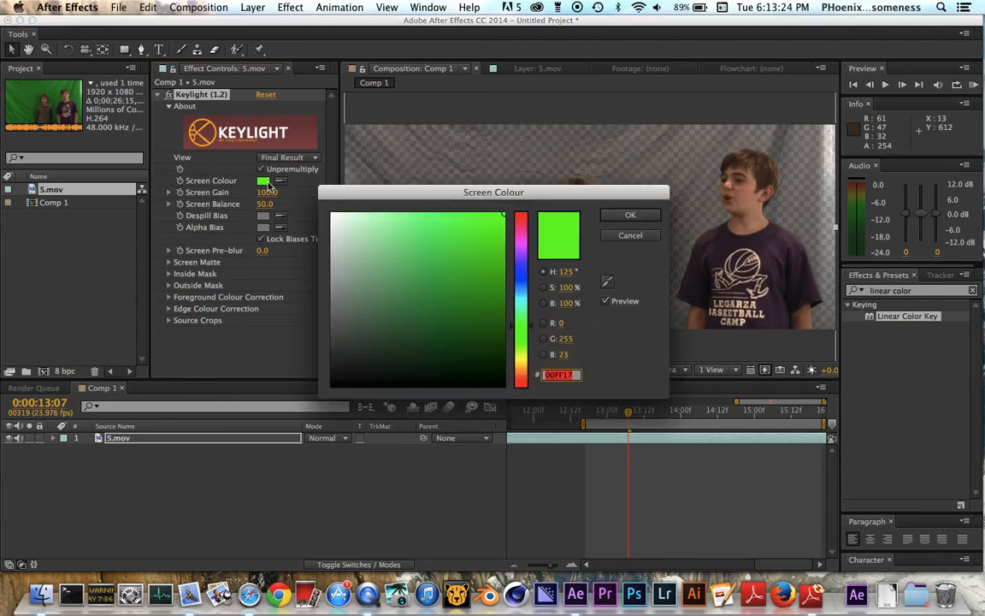
left_click_drag(358, 286, 270, 398)
left_click(630, 215)
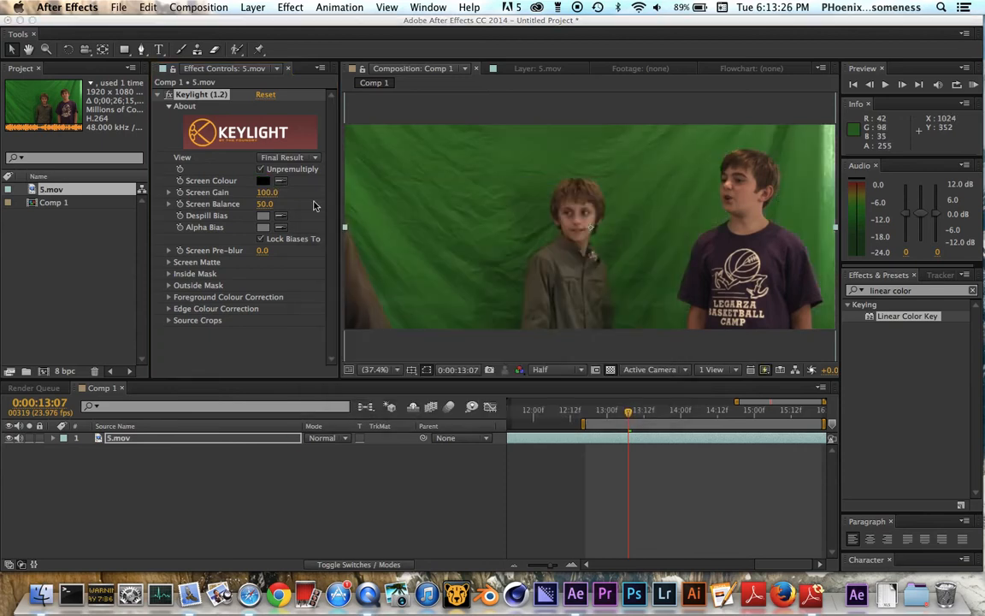
Sample the dark green backdrop beside the shorter boy as Keylight's Screen Colour, and check the key with the transparency grid off and on.
left_click(281, 182)
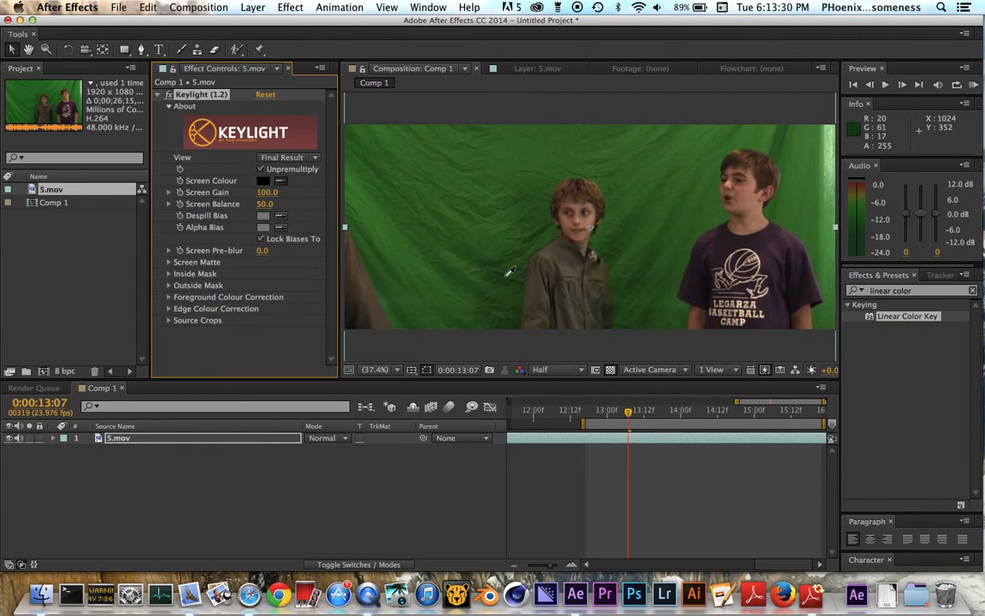
left_click(506, 276)
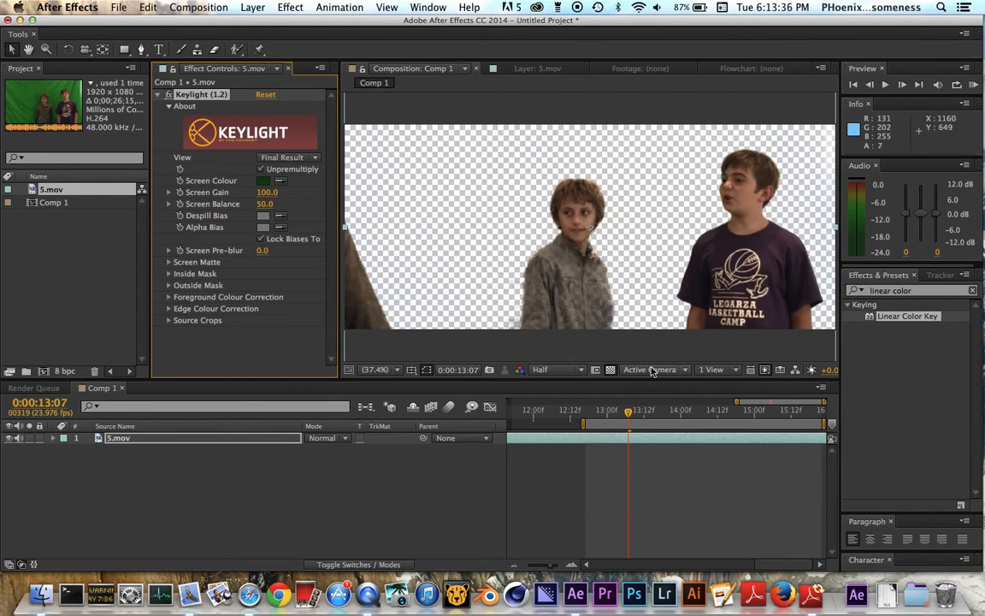
left_click(611, 370)
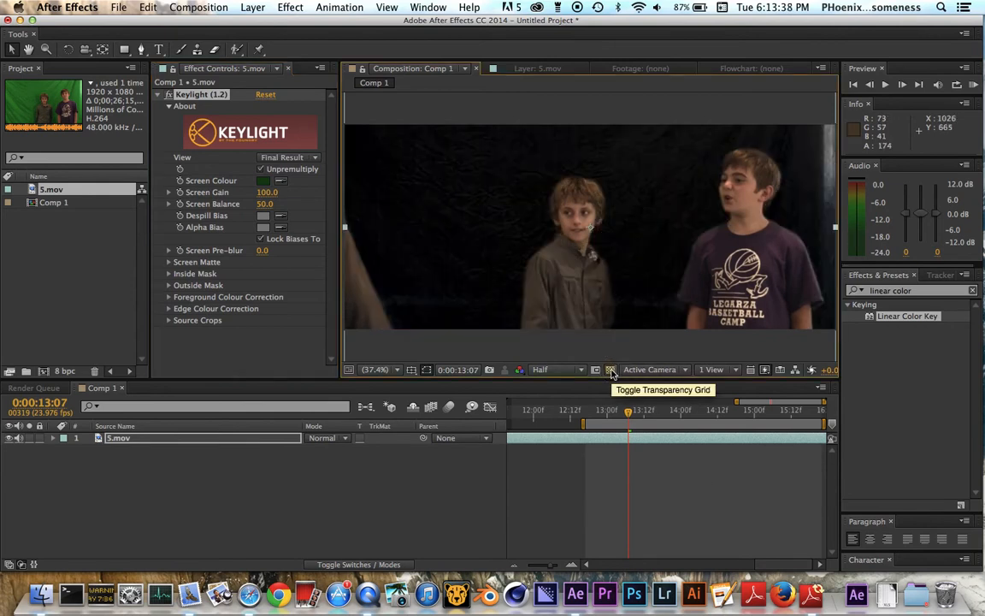
left_click(610, 369)
left_click(611, 369)
left_click(610, 369)
left_click(610, 369)
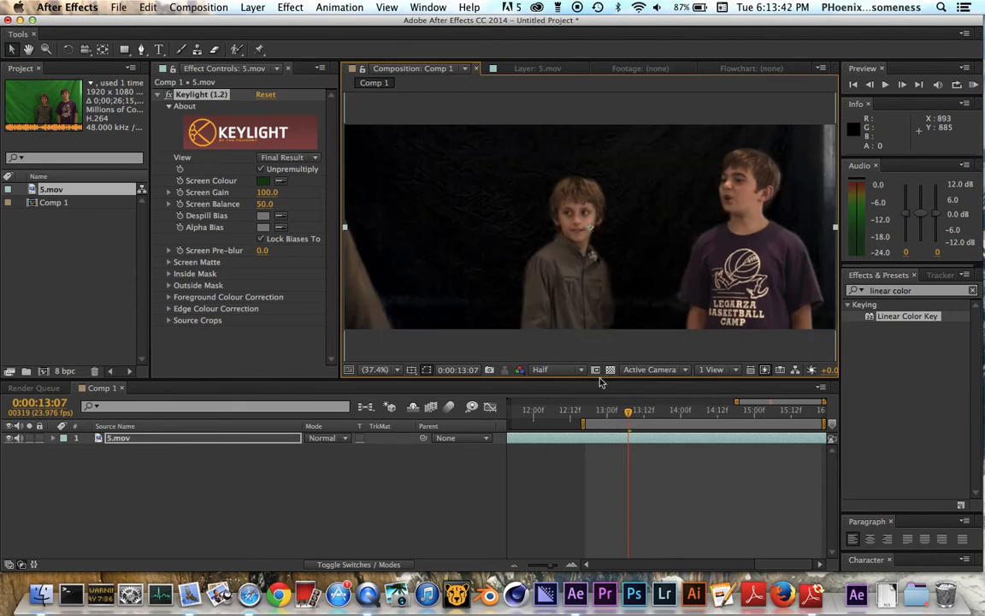
left_click(610, 370)
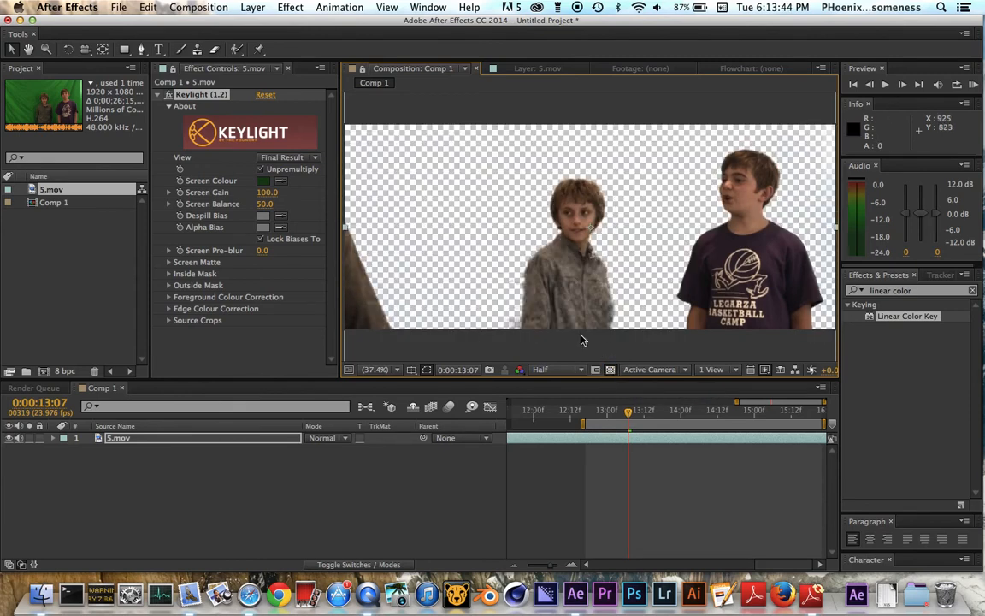
Move the current time to 0:00:13:22 and switch Keylight's view to Status.
left_click(646, 412)
left_click_drag(647, 412, 674, 414)
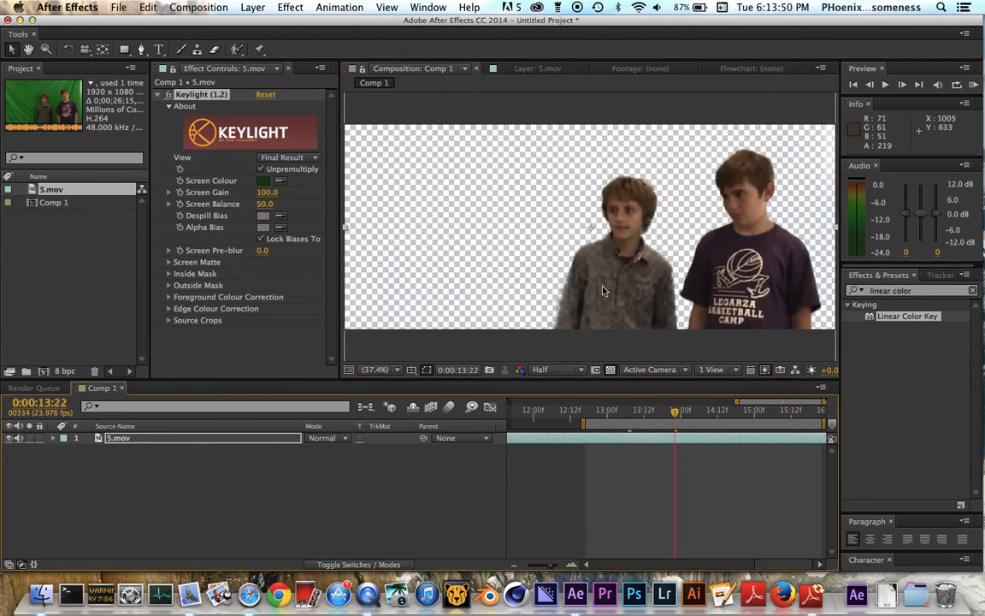
left_click(289, 162)
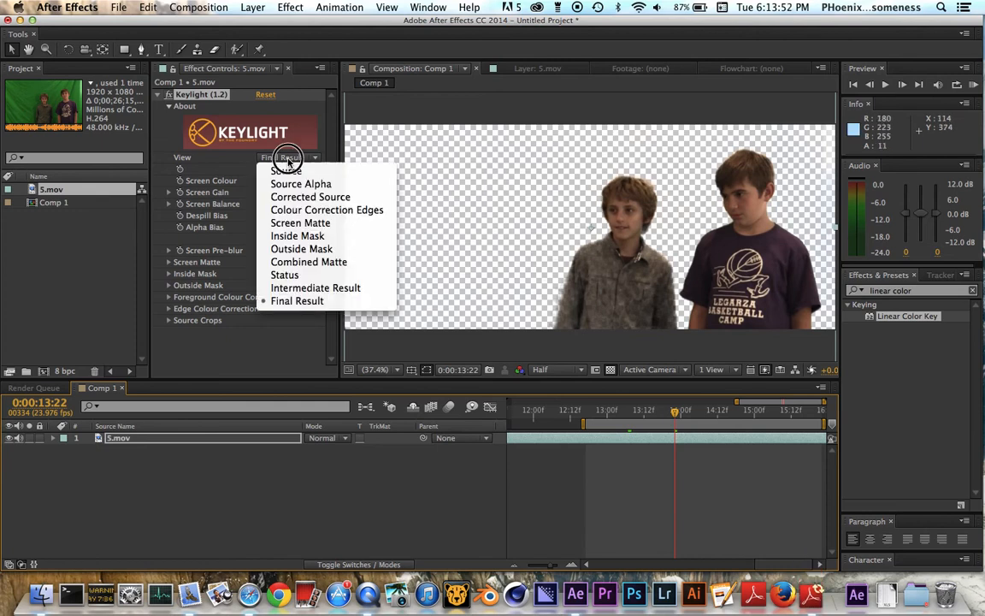
left_click(296, 276)
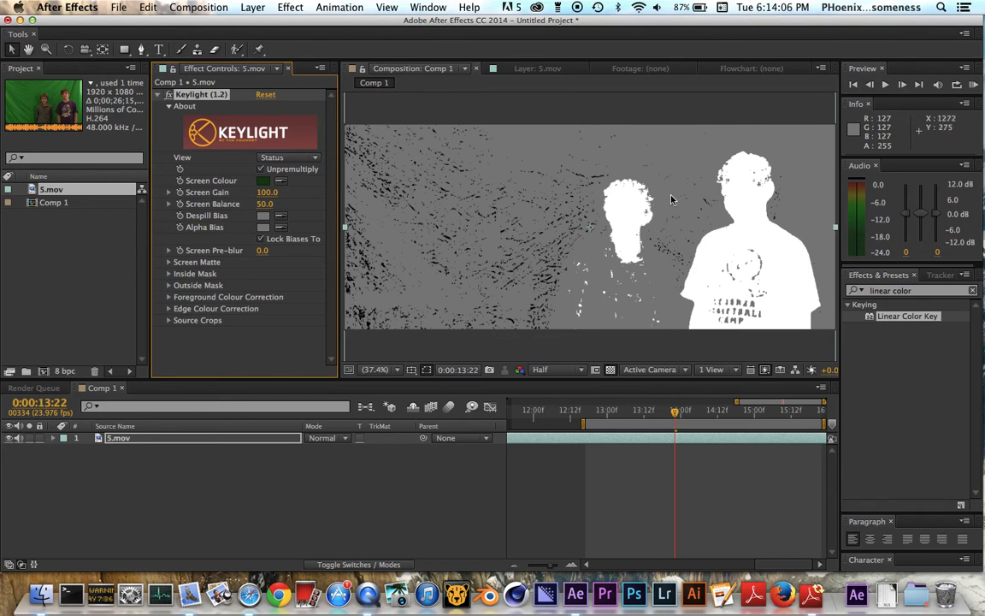
In Keylight's Screen Matte settings, set Clip Black to 24 and Clip White to 50.
left_click(169, 263)
mouse_move(261, 276)
left_mouse_down()
mouse_move(278, 284)
mouse_move(266, 280)
mouse_move(254, 290)
left_mouse_up()
key("super+z")
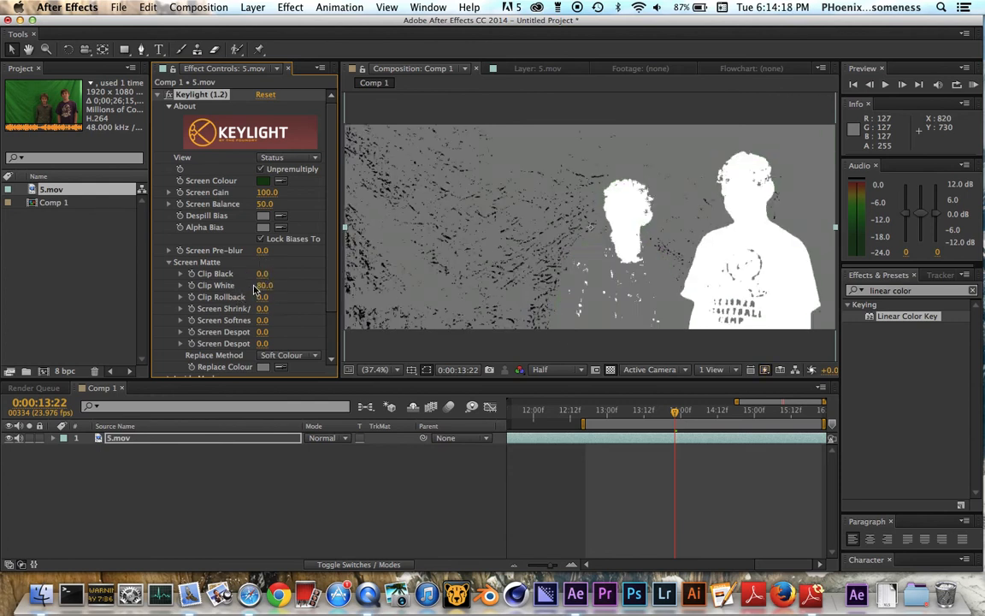
left_click_drag(263, 275, 271, 272)
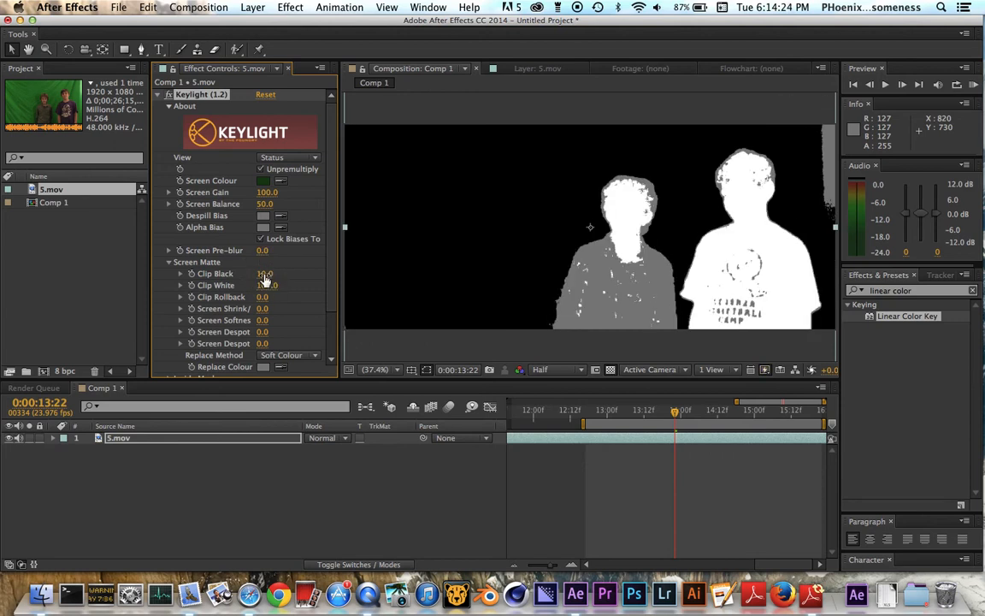
left_click_drag(264, 278, 268, 278)
left_click_drag(264, 285, 253, 293)
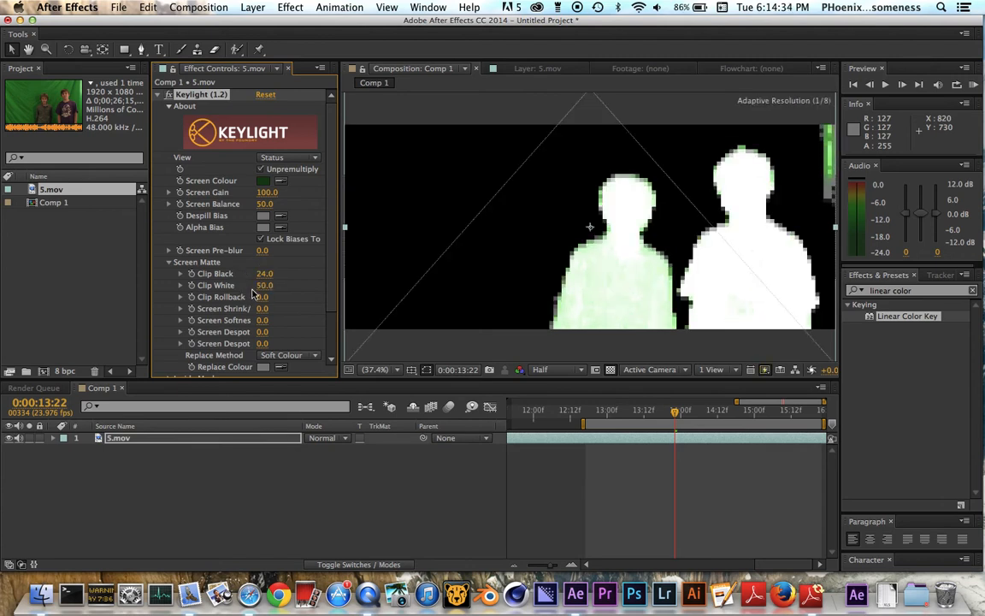
Set Clip White to 0 and preview the key in Final Result view.
left_click_drag(263, 287, 225, 294)
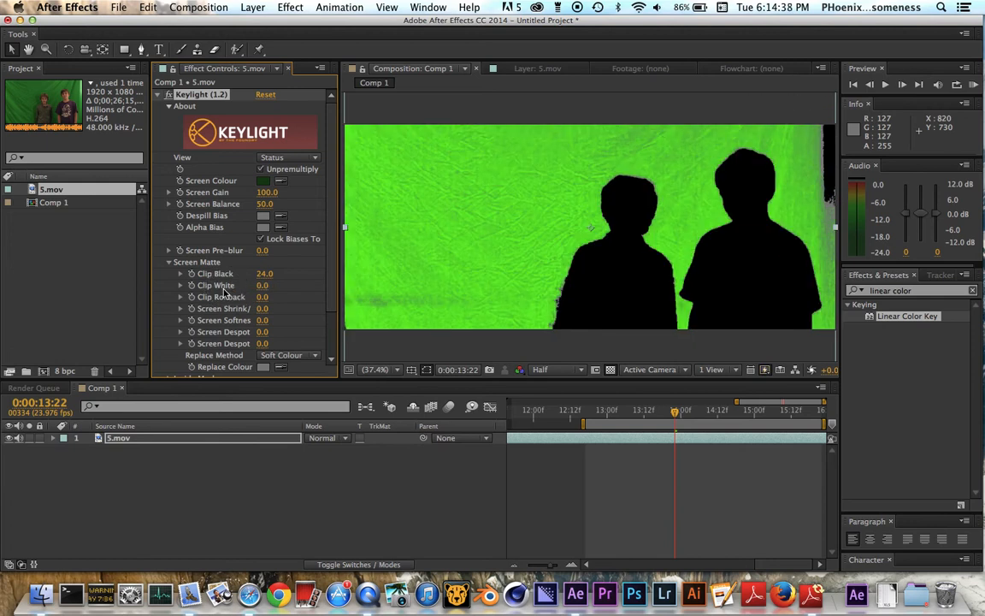
left_click(289, 158)
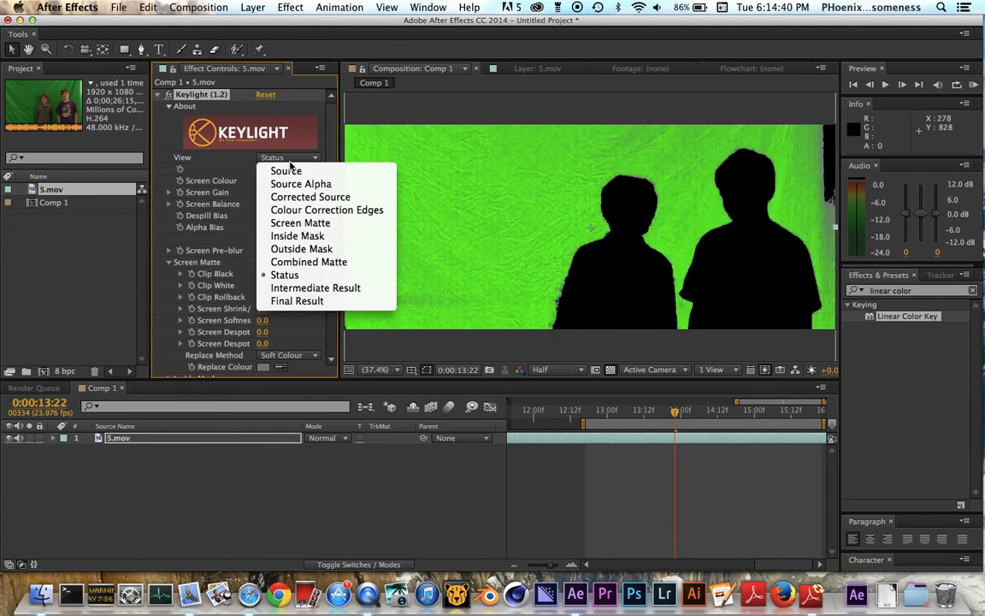
left_click(311, 301)
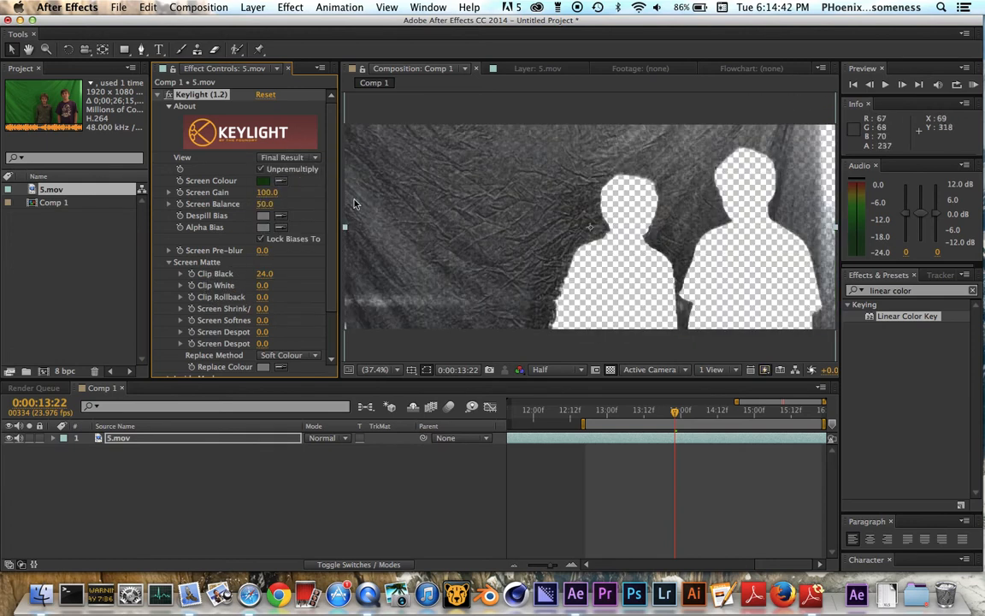
Set Clip White to 50 while in Status view, and return Keylight's view to Final Result.
left_click(285, 160)
left_click(282, 288)
left_click(261, 285)
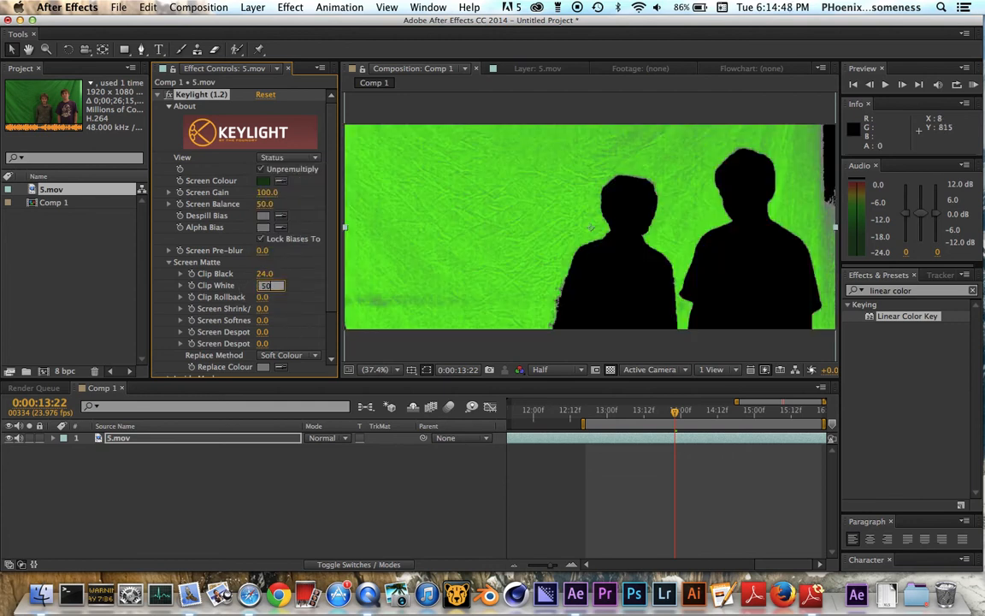
key("Return")
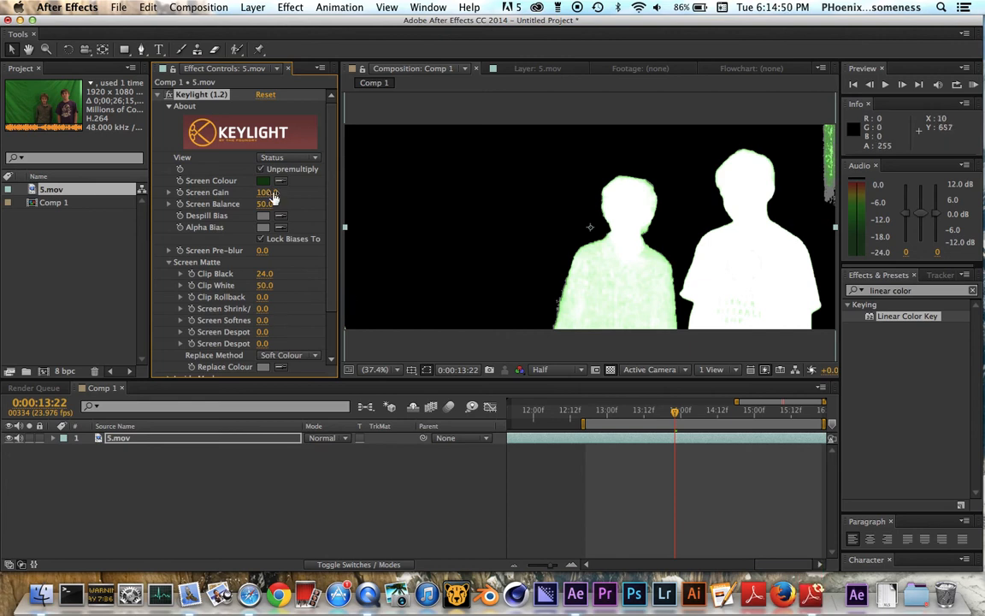
left_click(280, 158)
left_click(301, 301)
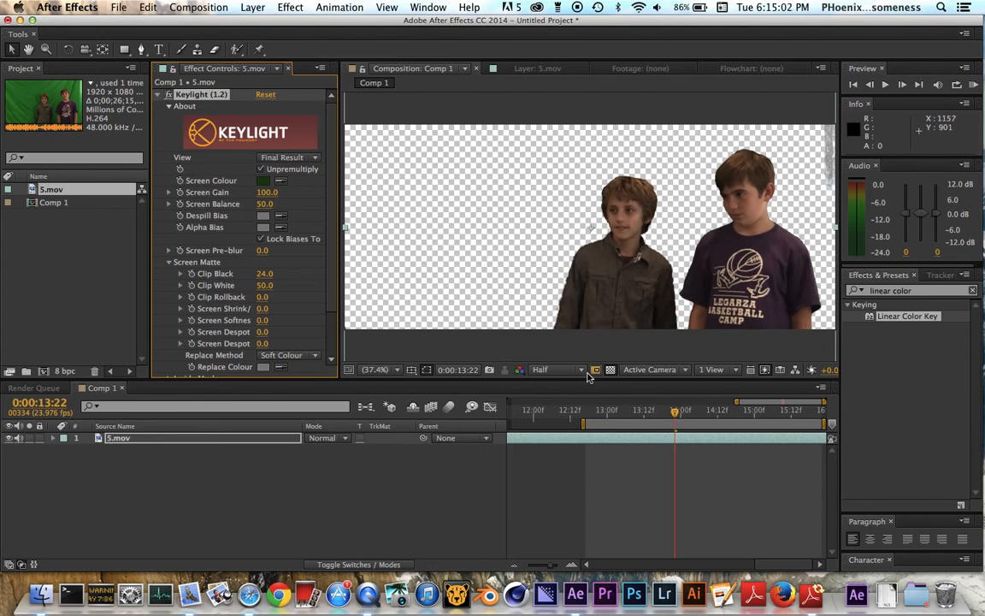
Compare the keyed footage with the original by toggling Keylight and the transparency grid off and on.
left_click(610, 370)
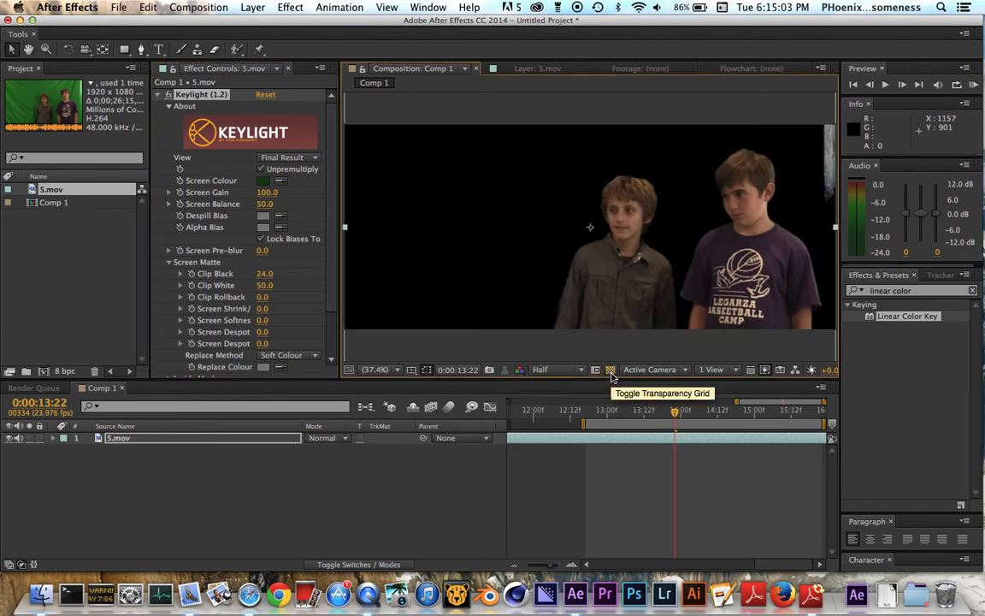
left_click(171, 95)
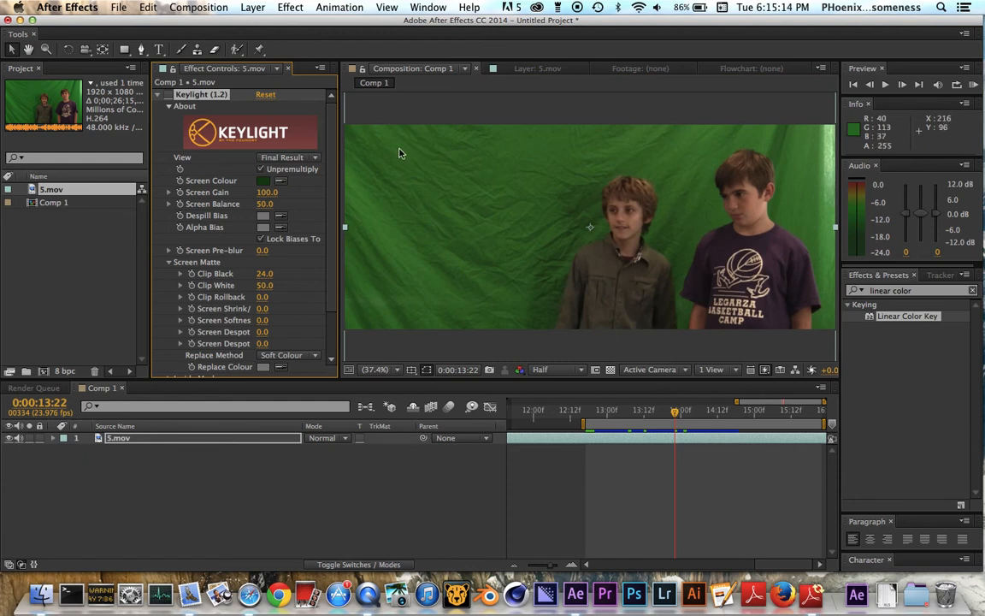
left_click(170, 95)
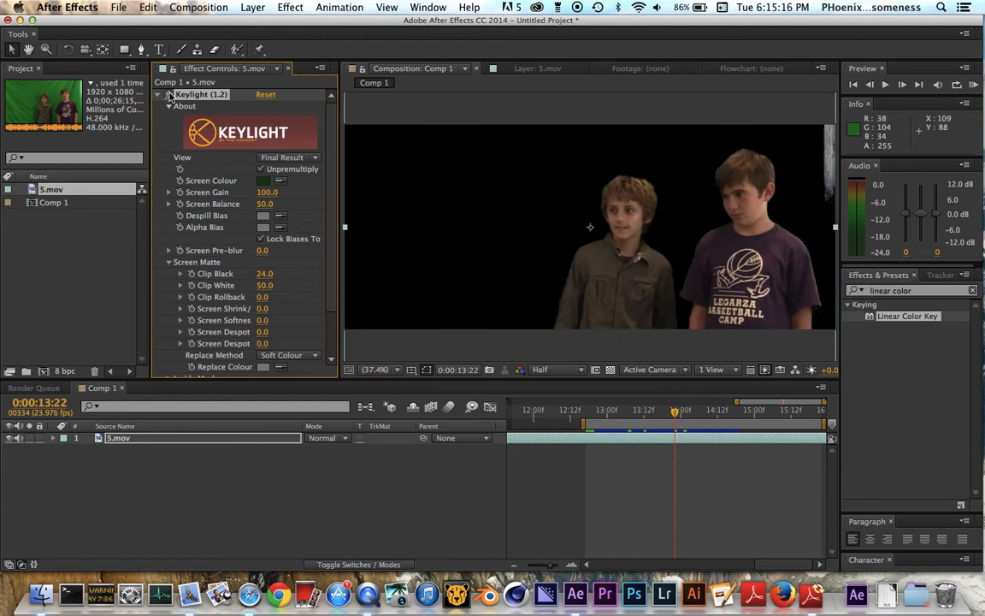
left_click(610, 369)
left_click(608, 373)
left_click(609, 373)
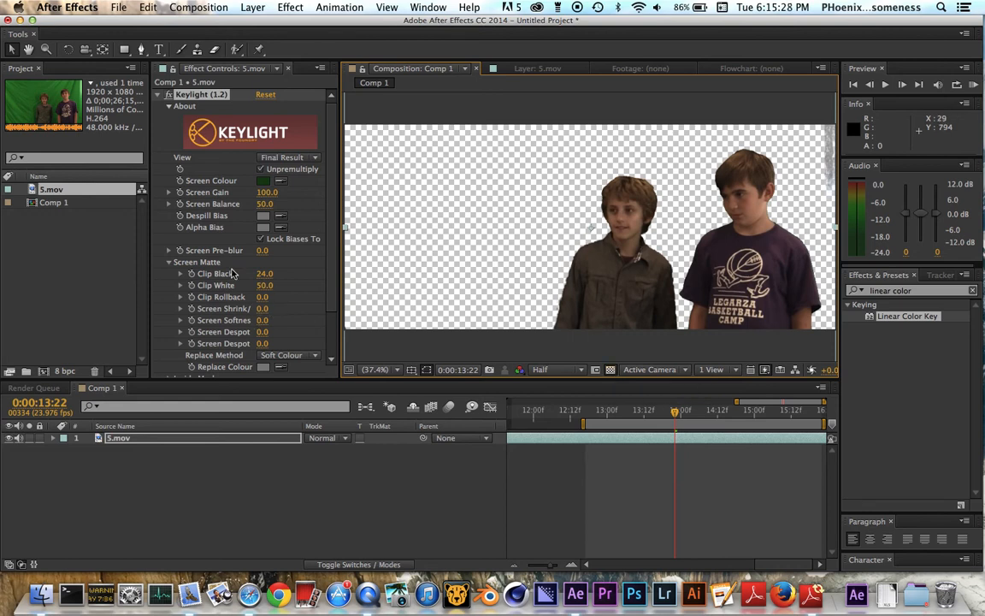
Increase Keylight's Screen Shrink/Grow value to 54.8 to expand the matte around the boys.
scroll(231, 339, "down", 3)
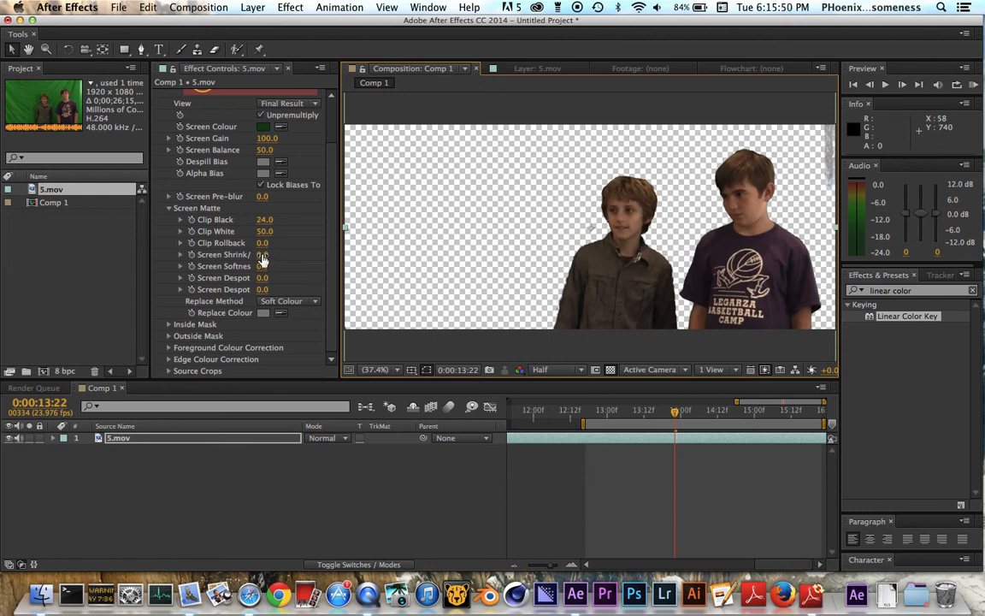
left_click_drag(262, 257, 364, 265)
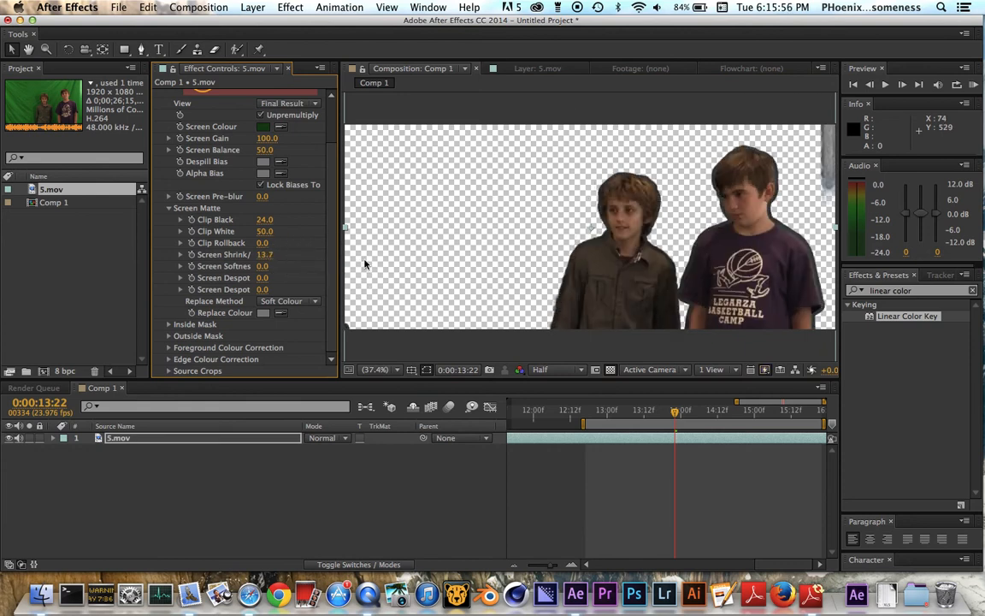
left_click_drag(264, 254, 638, 286)
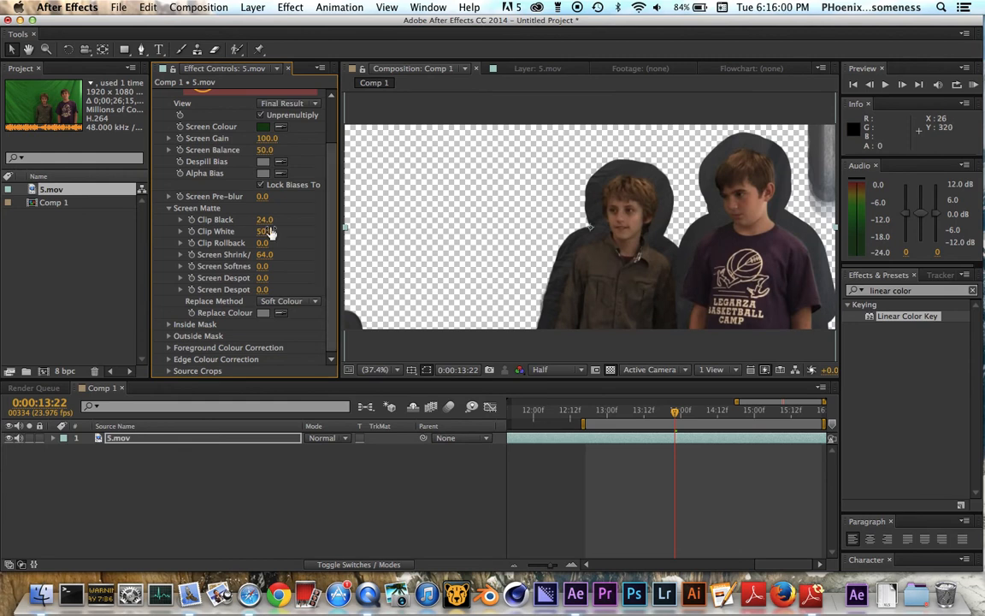
left_click_drag(263, 253, 194, 256)
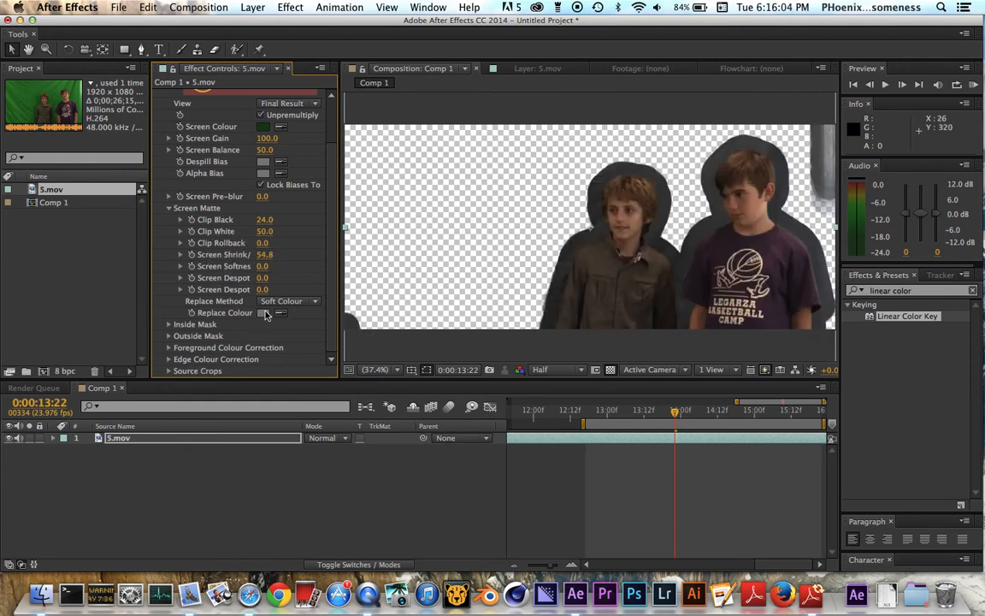
Set the Screen Matte's Replace Colour to pure red (FF0000).
left_click(264, 313)
left_click_drag(495, 315, 531, 171)
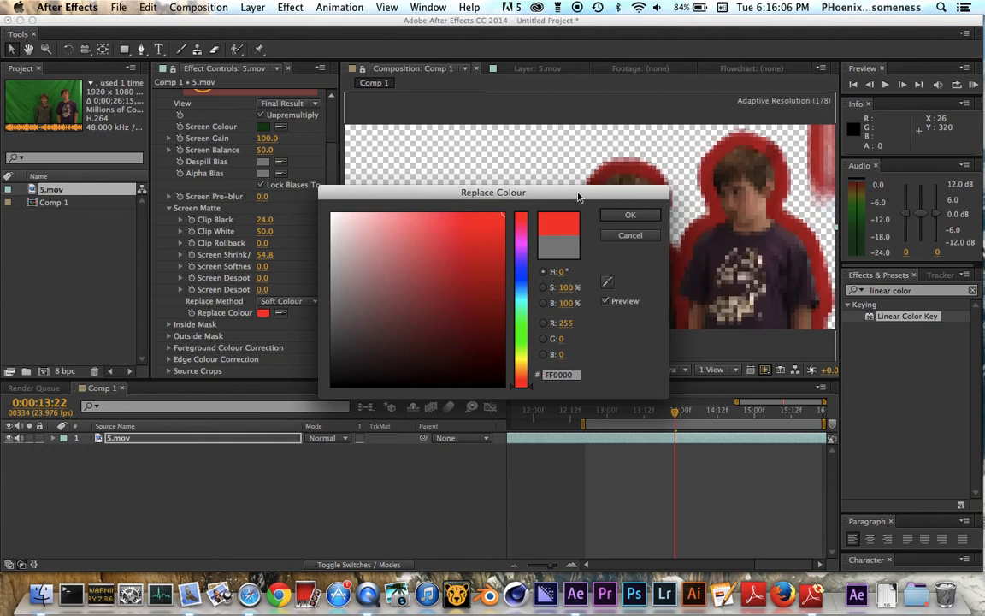
left_click(629, 214)
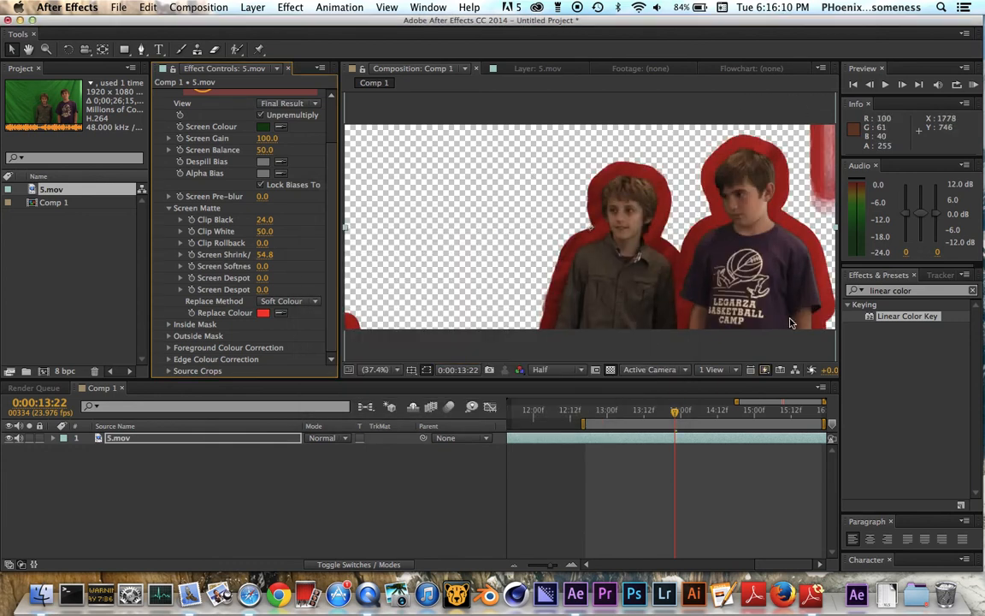
Set the Screen Matte's Replace Colour to black by sampling it from the screen.
left_click(263, 313)
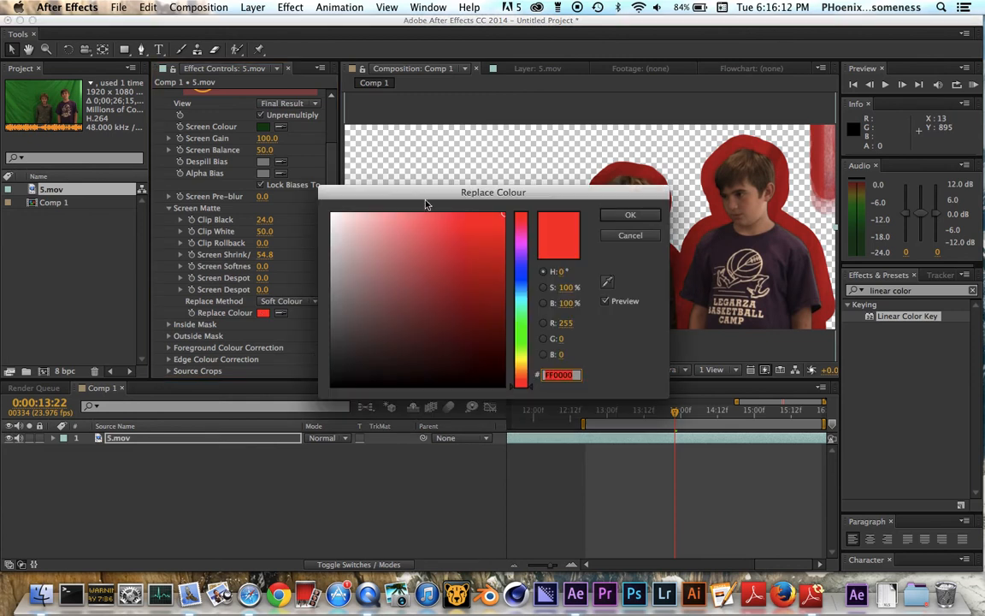
left_click(607, 282)
left_click(293, 436)
left_click(629, 215)
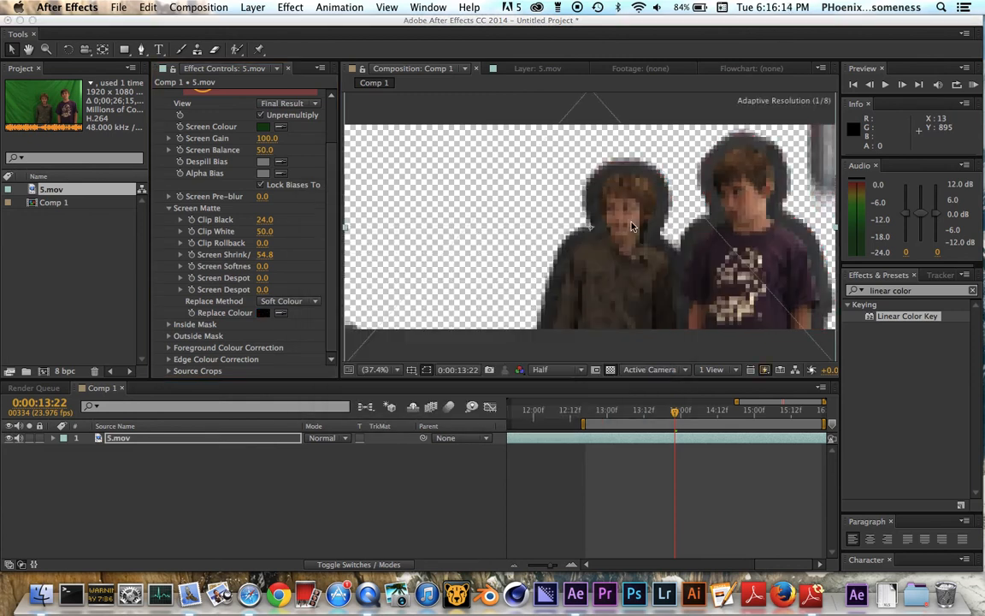
Reset Keylight's Screen Shrink/Grow to 0, and try shrinking the matte to -22.1.
left_click(264, 254)
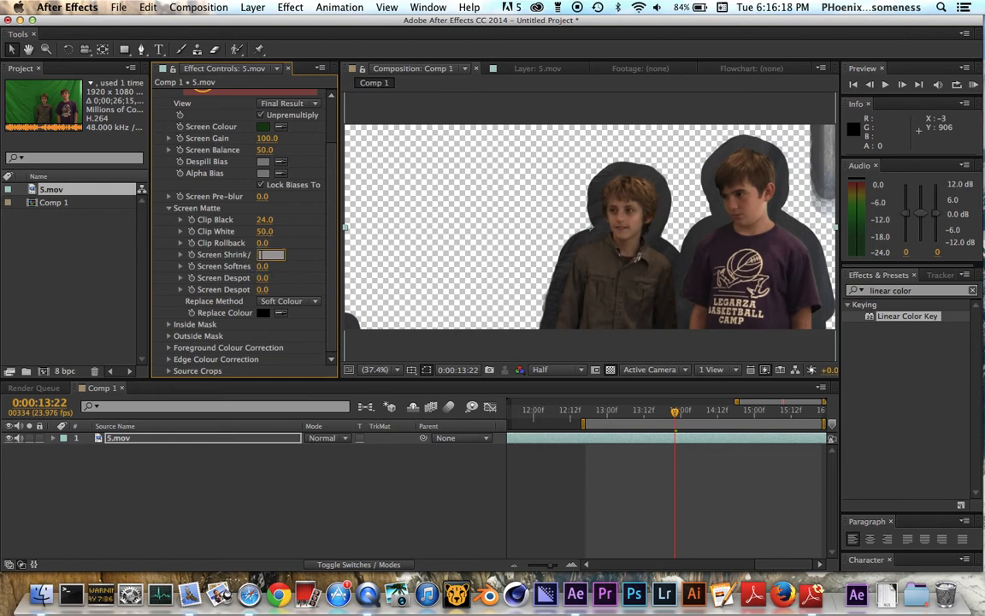
type("0")
key("Return")
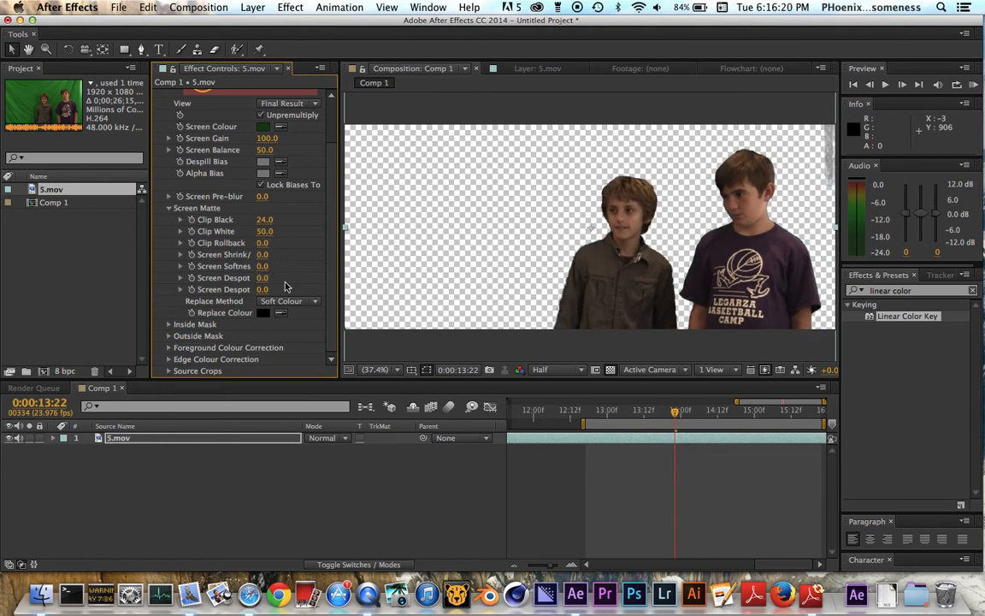
left_click_drag(263, 256, 118, 266)
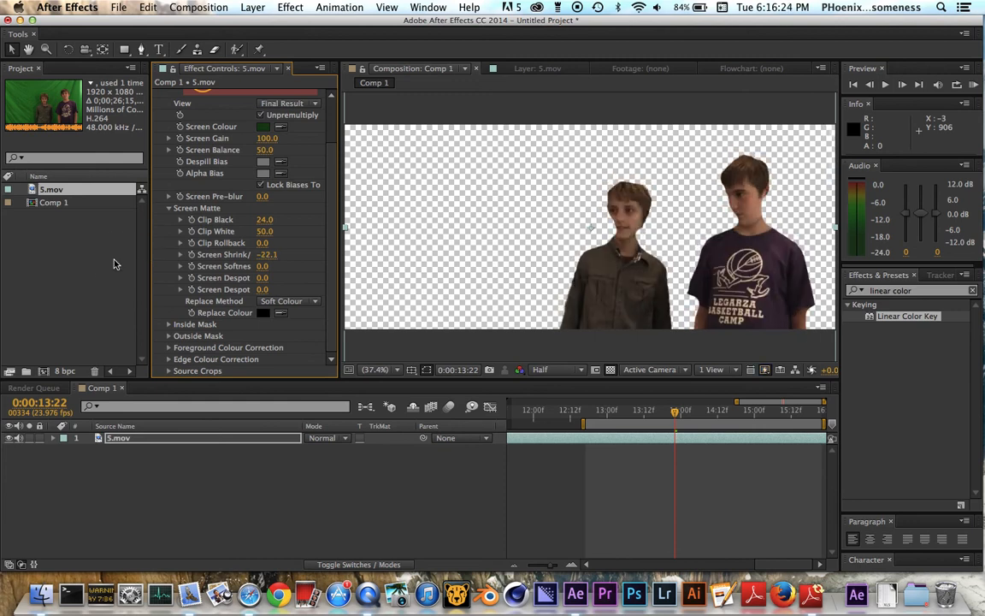
Try Screen Shrink/Grow values of -5 and -3 for a slighter shrink of the matte.
left_click(267, 254)
key("Return")
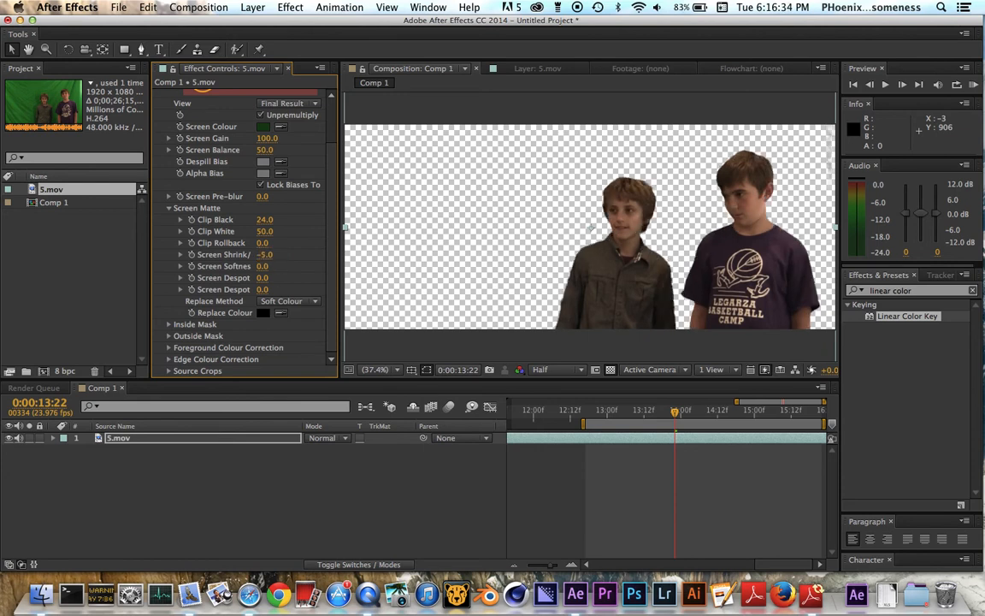
left_click(264, 254)
type("-3")
key("Return")
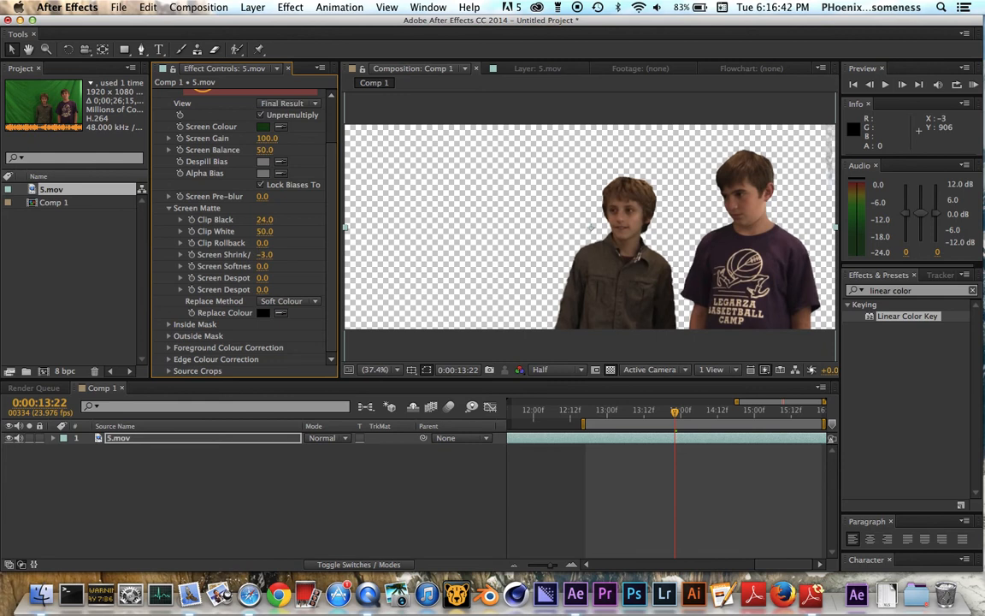
Set Keylight's Screen Shrink/Grow to -2 and check the matte edges against black with the transparency grid off.
left_click(264, 254)
type("-2")
key("Return")
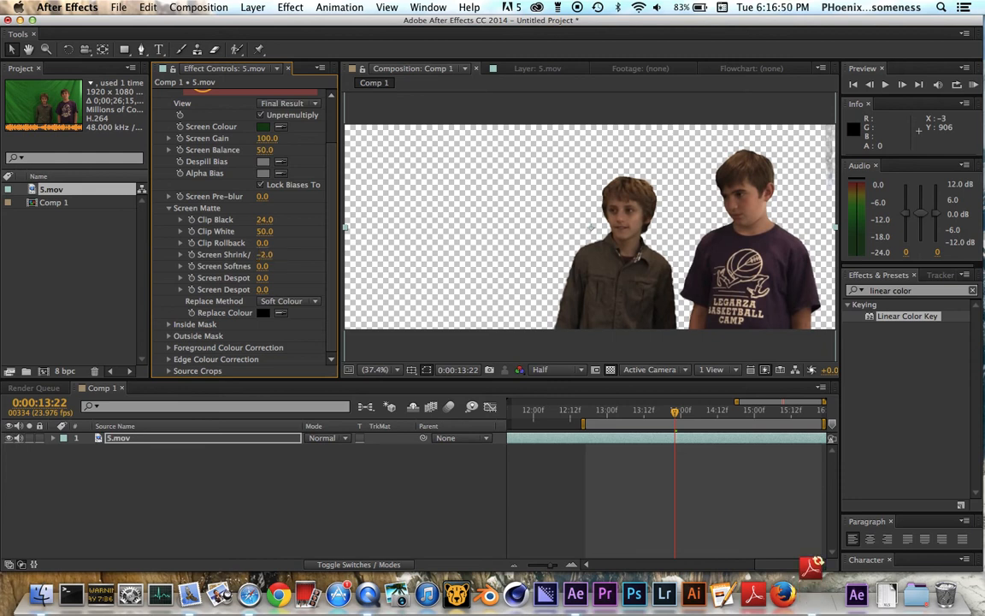
left_click(610, 369)
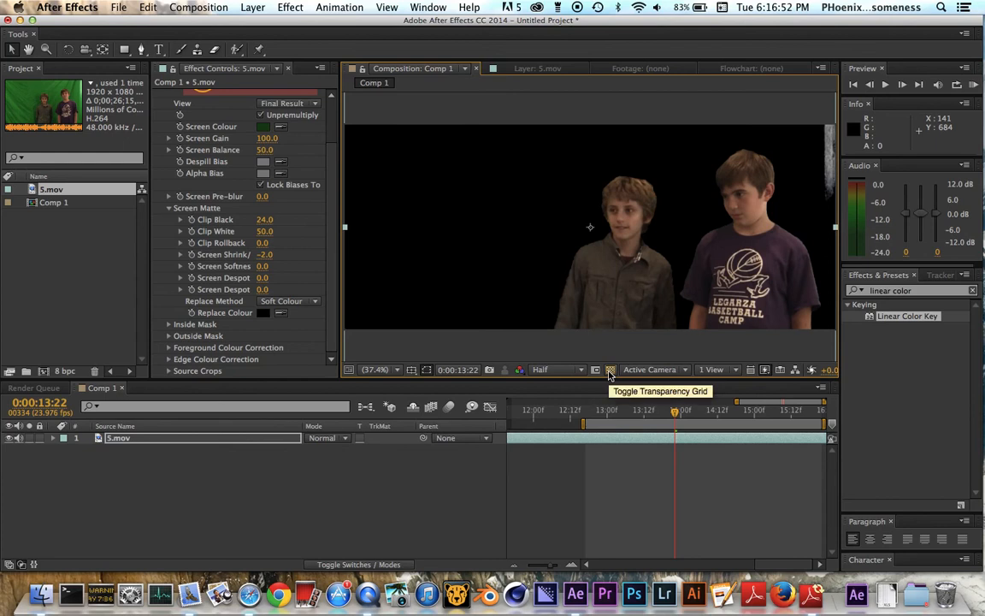
left_click(609, 369)
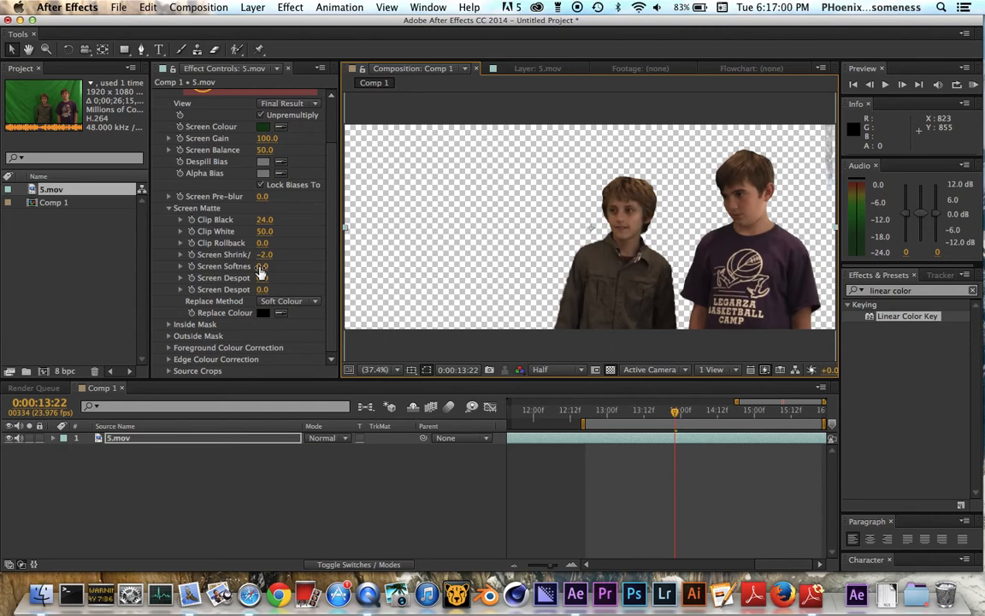
Try Screen Softness values of 16.2 and 48.7, and check the edges against black.
left_click_drag(260, 272, 380, 280)
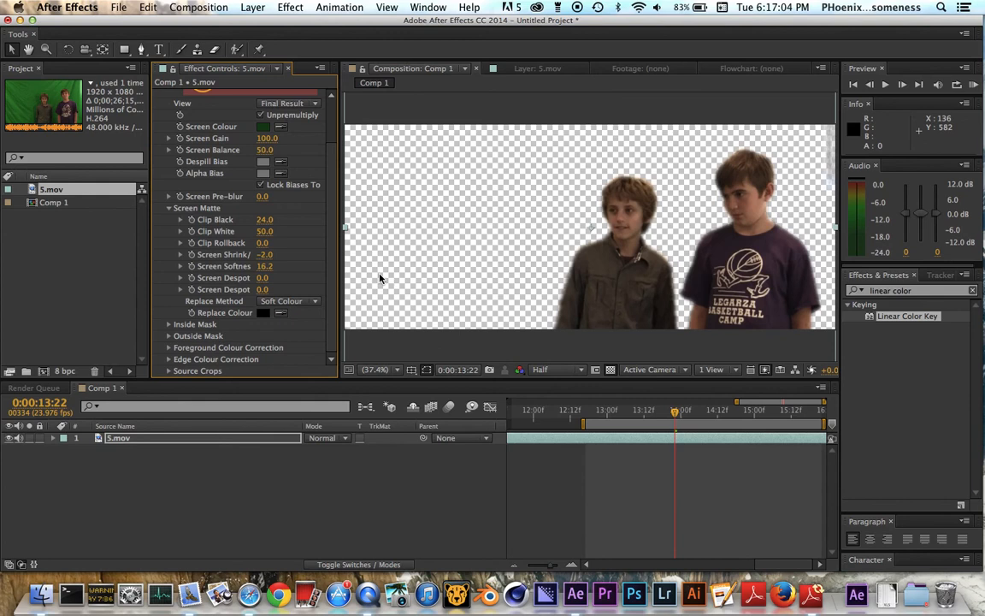
left_click_drag(264, 265, 525, 315)
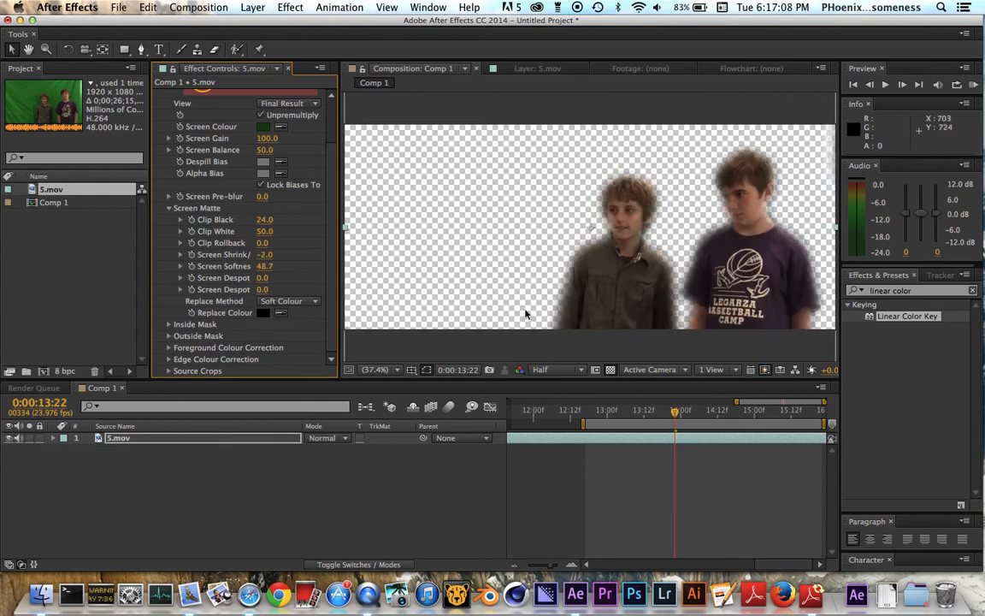
left_click(611, 370)
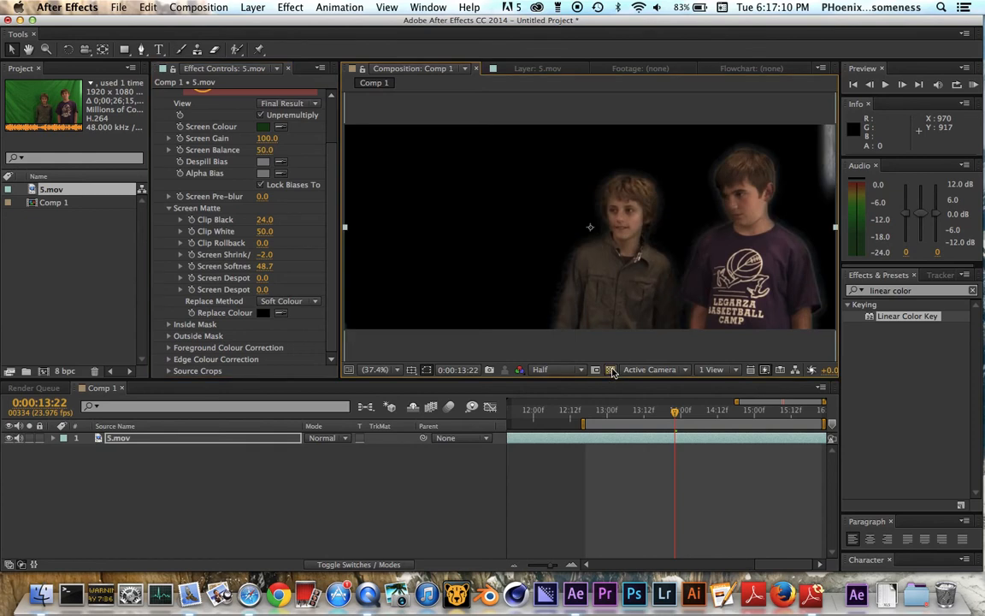
left_click(611, 370)
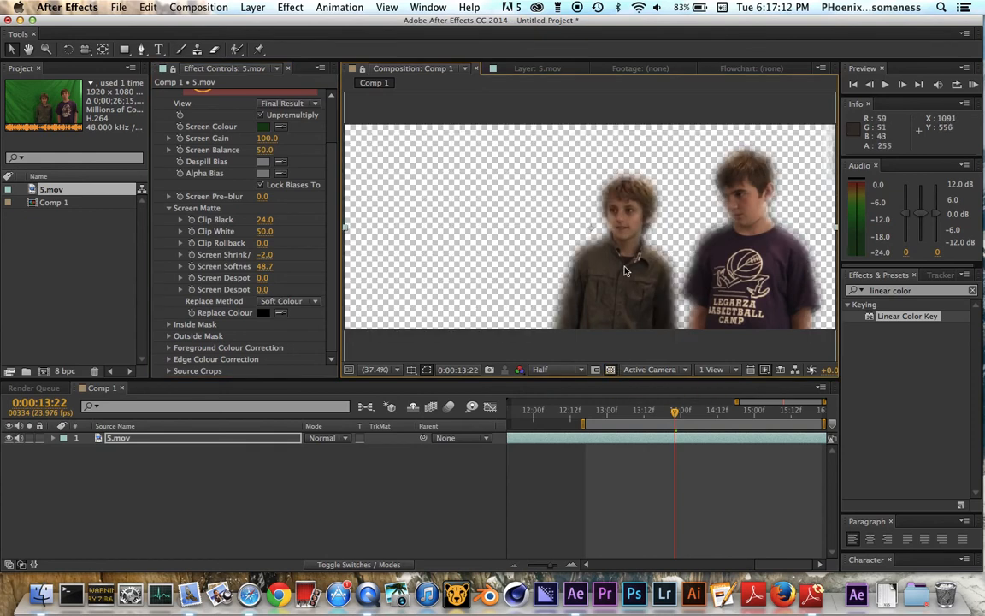
Reset the Screen Softness to 0, try a value of 1, and return it to 0.
left_click(266, 266)
type("0")
key("Return")
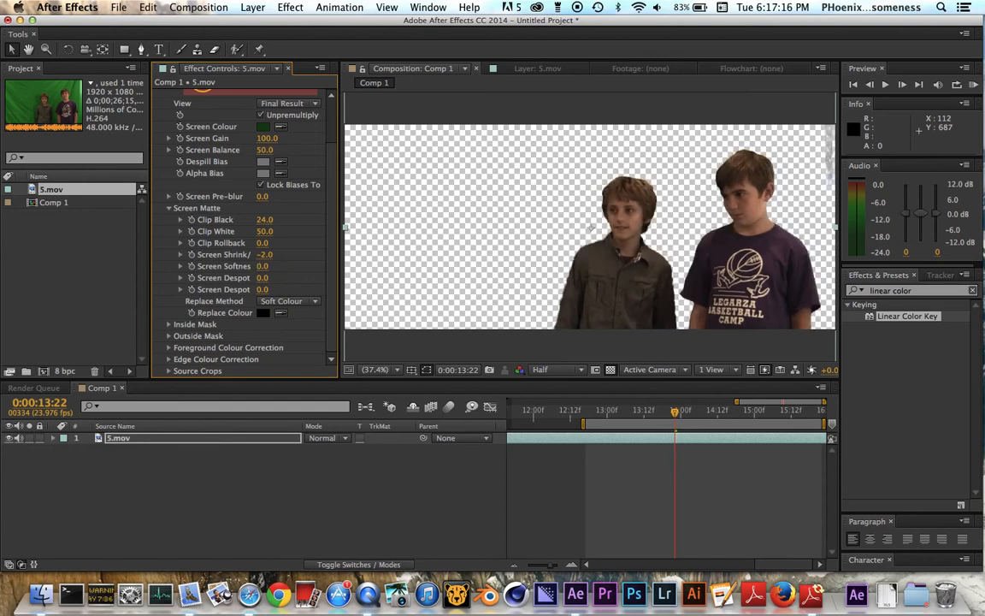
left_click(263, 266)
key("Return")
left_click(263, 266)
type("1")
key("Return")
left_click(265, 269)
type("0")
key("Return")
Compare the matte edges against black and the transparency grid, and collapse the Screen Matte settings.
left_click(609, 369)
left_click(609, 370)
left_click(610, 369)
left_click(610, 369)
left_click(609, 369)
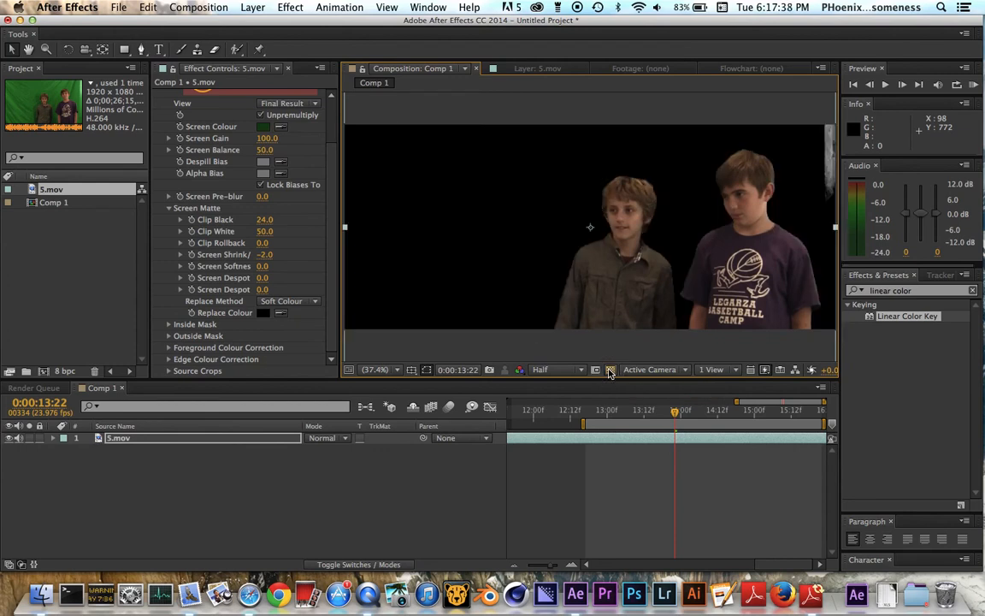
left_click(610, 370)
left_click(609, 370)
left_click(609, 369)
left_click(609, 370)
left_click(610, 369)
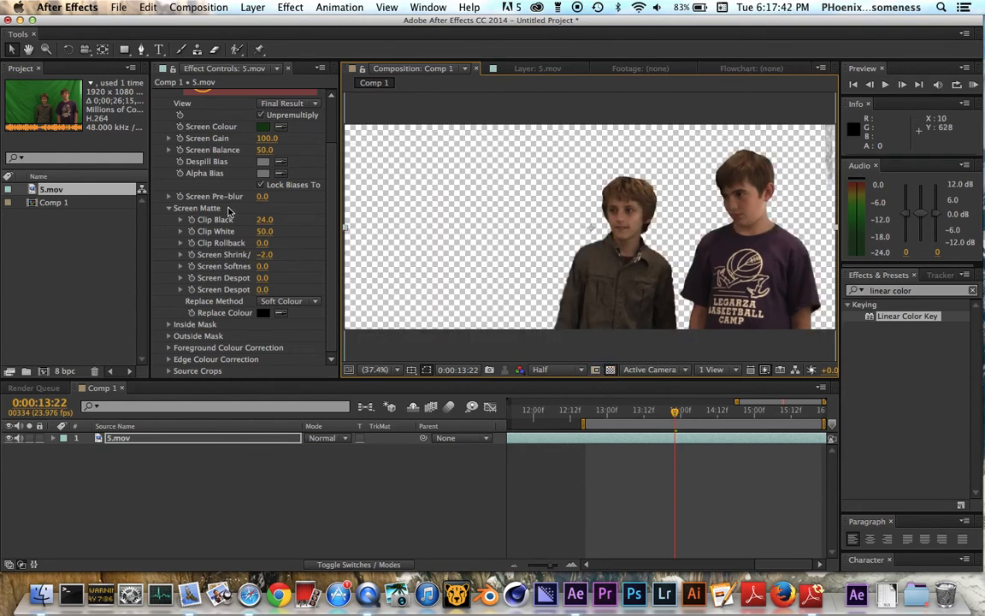
left_click(170, 208)
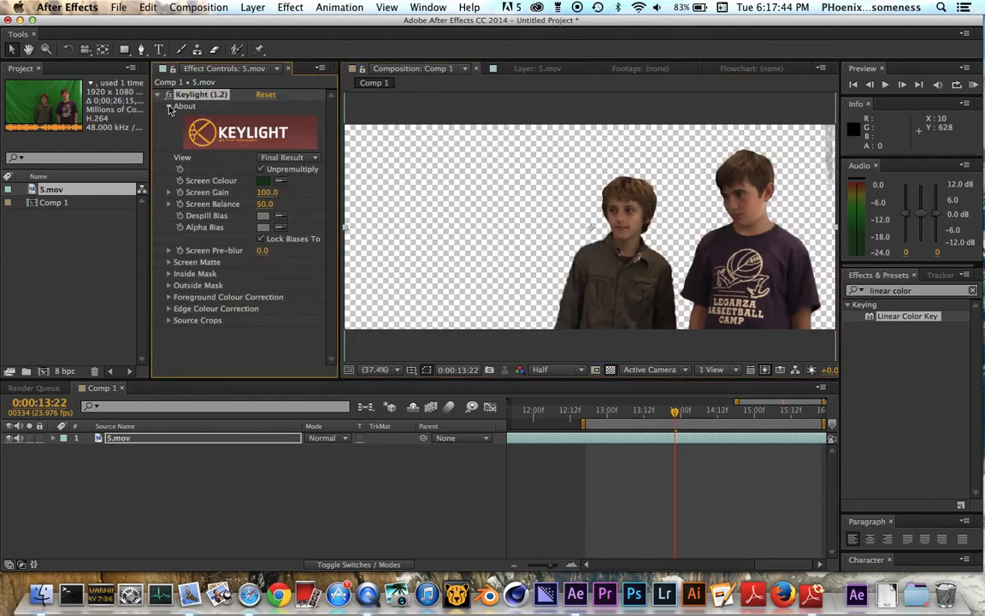
Clear the effects search and look through the effects in the Keying category.
left_click(880, 290)
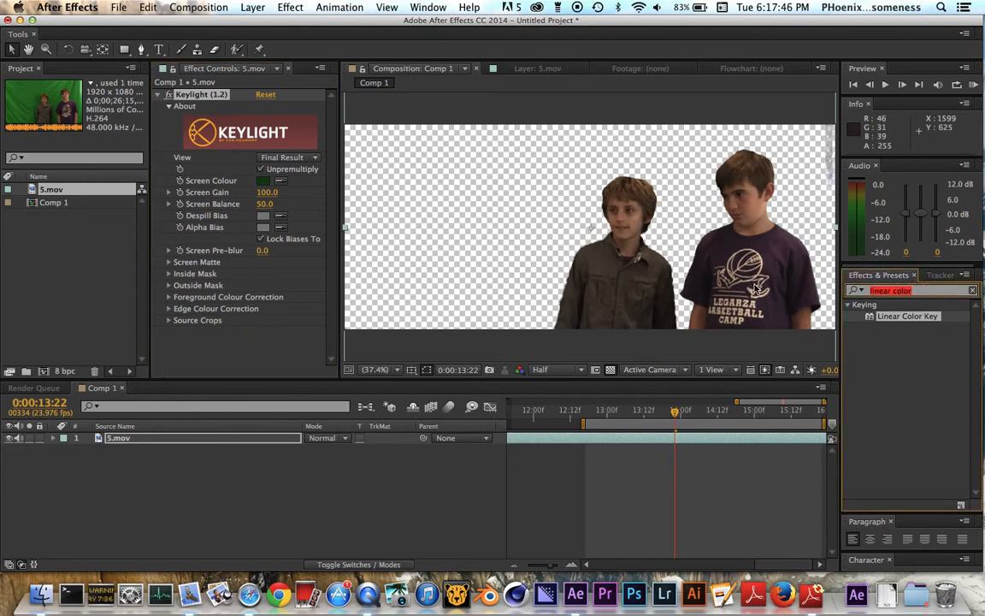
key("BackSpace")
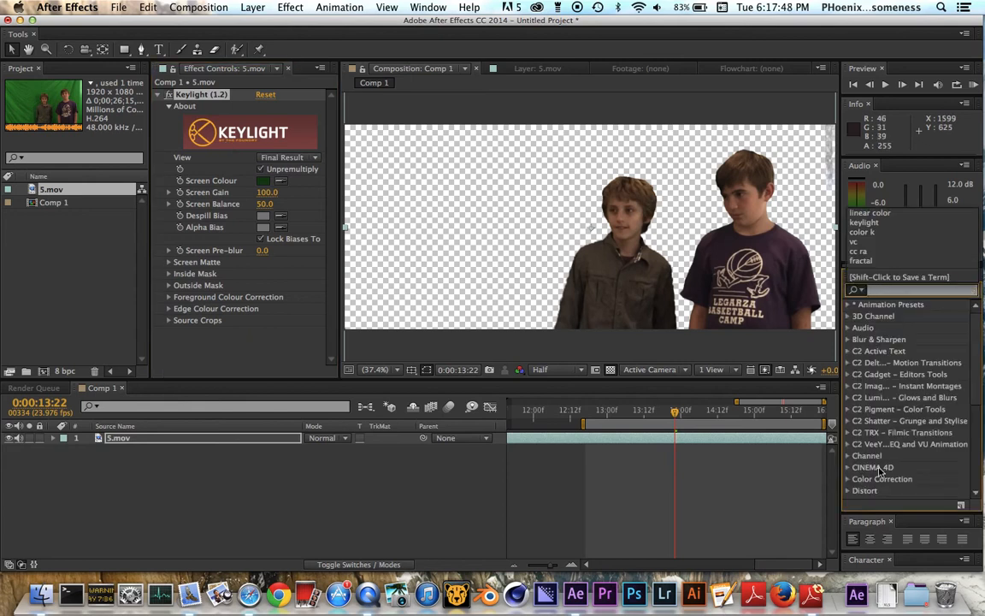
scroll(881, 471, "down", 3)
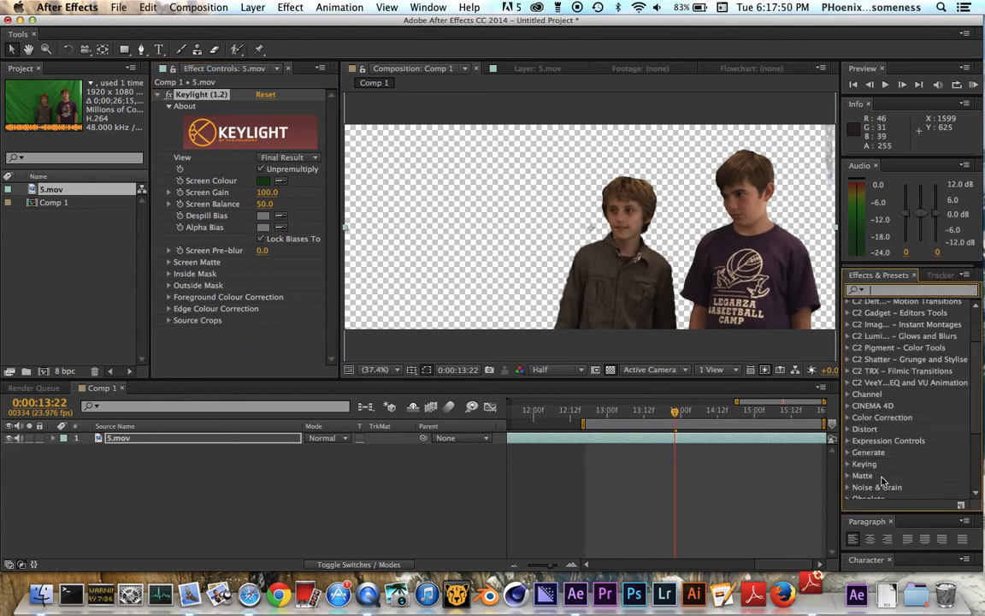
scroll(882, 481, "down", 3)
left_click(849, 403)
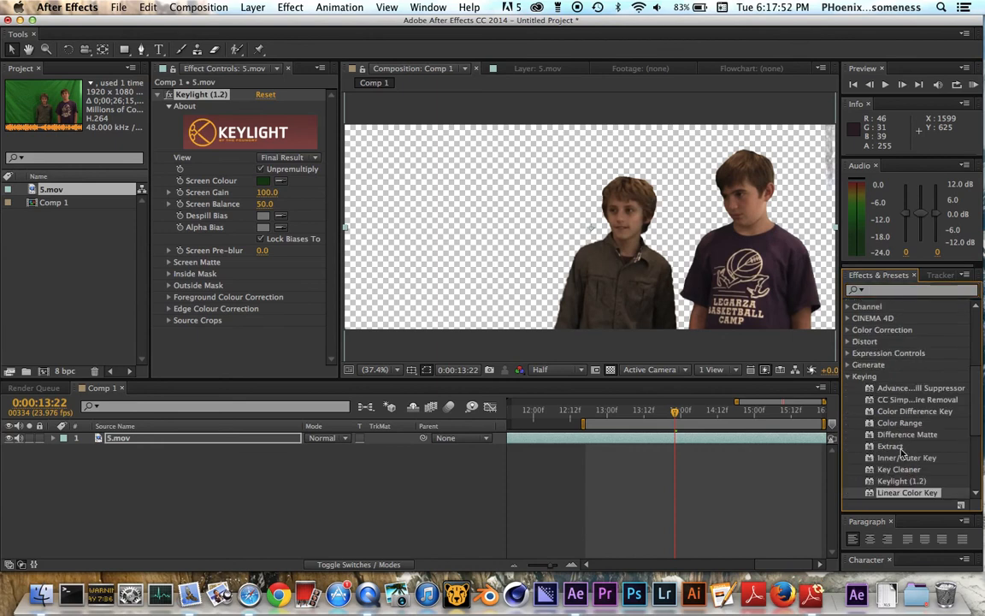
scroll(898, 457, "down", 2)
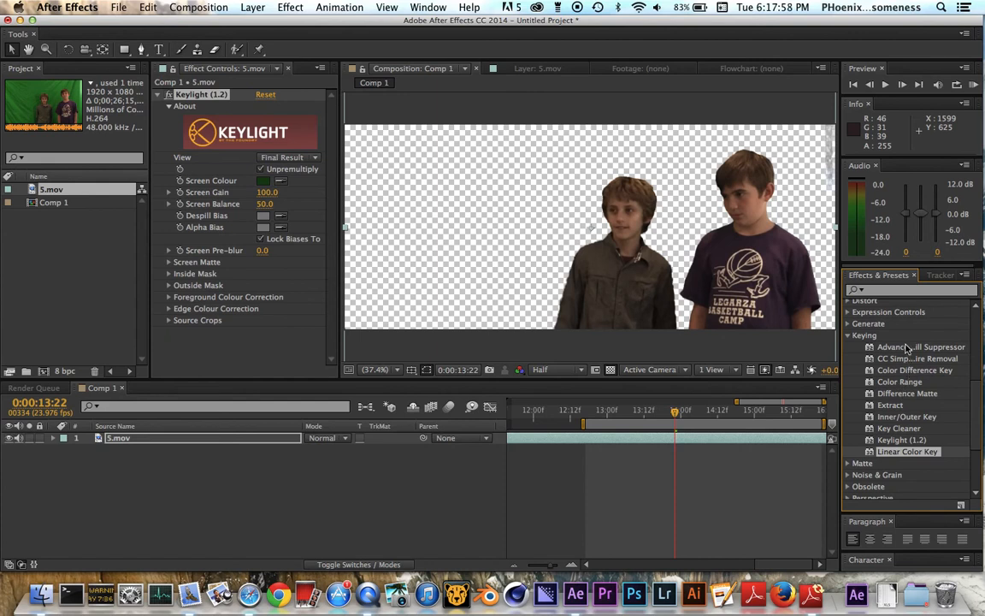
left_click(850, 339)
scroll(855, 329, "up", 5)
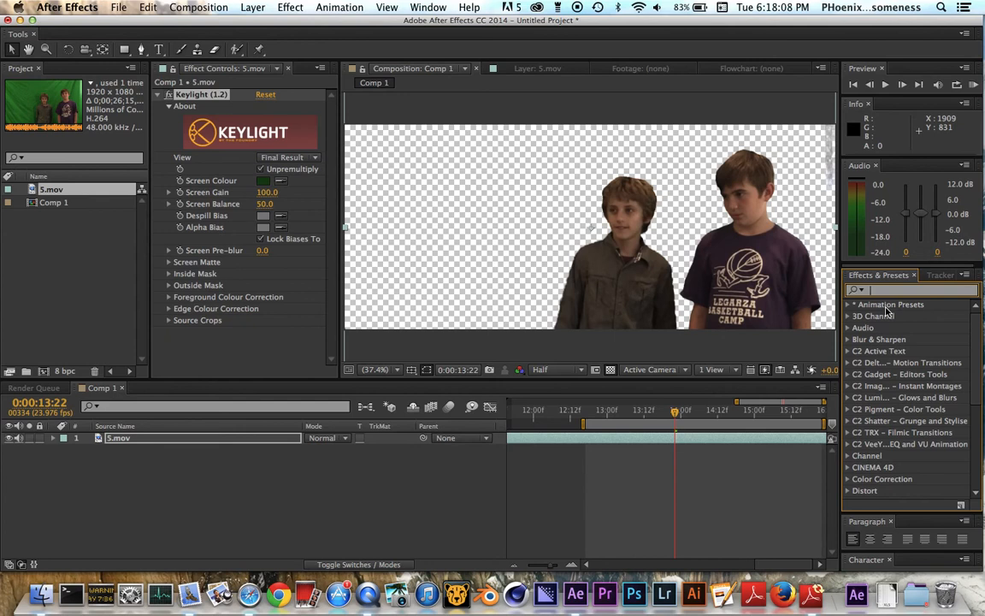
Scrub the keyed footage forward to 0:00:15:02 and play a RAM preview of the work area.
mouse_move(675, 410)
left_mouse_down()
mouse_move(721, 410)
mouse_move(629, 411)
mouse_move(689, 412)
left_mouse_up()
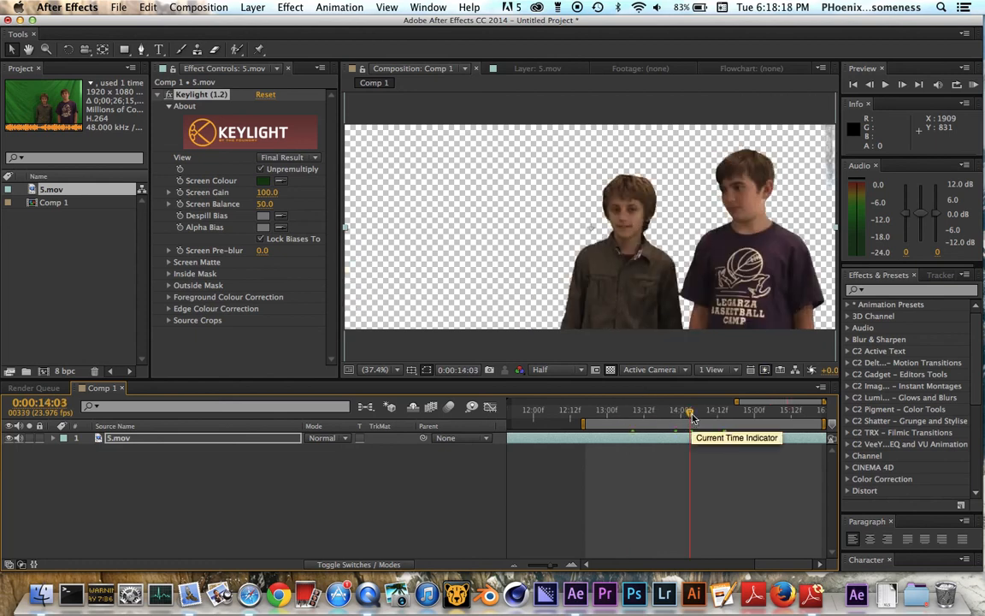
left_click_drag(689, 418, 742, 423)
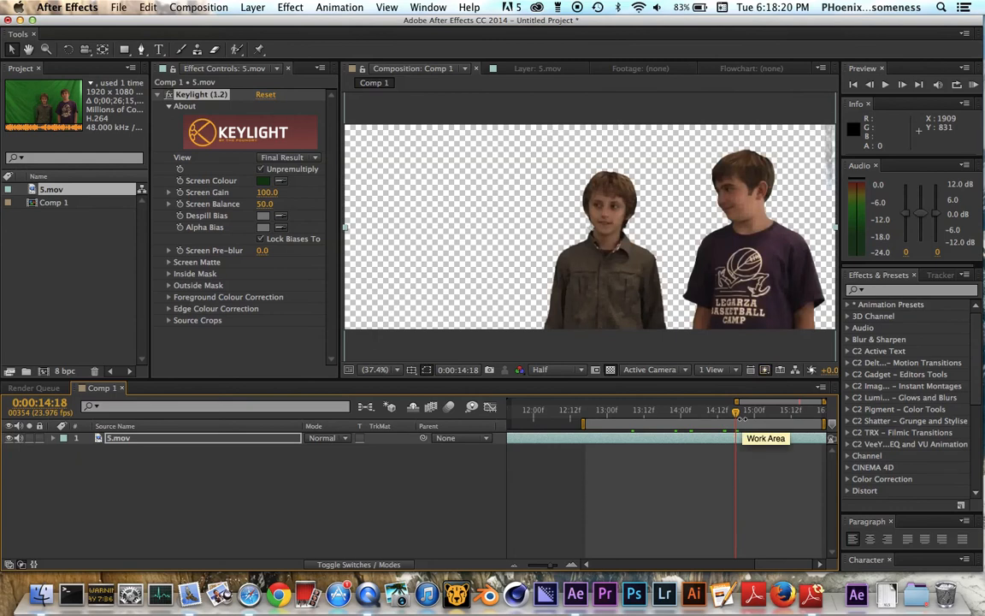
left_click_drag(746, 417, 772, 417)
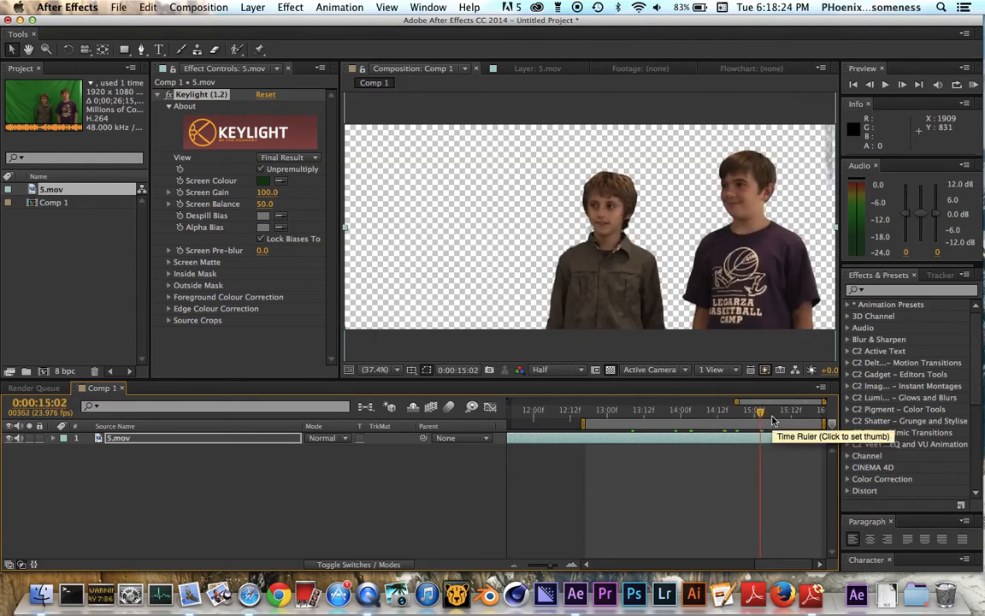
left_click(974, 85)
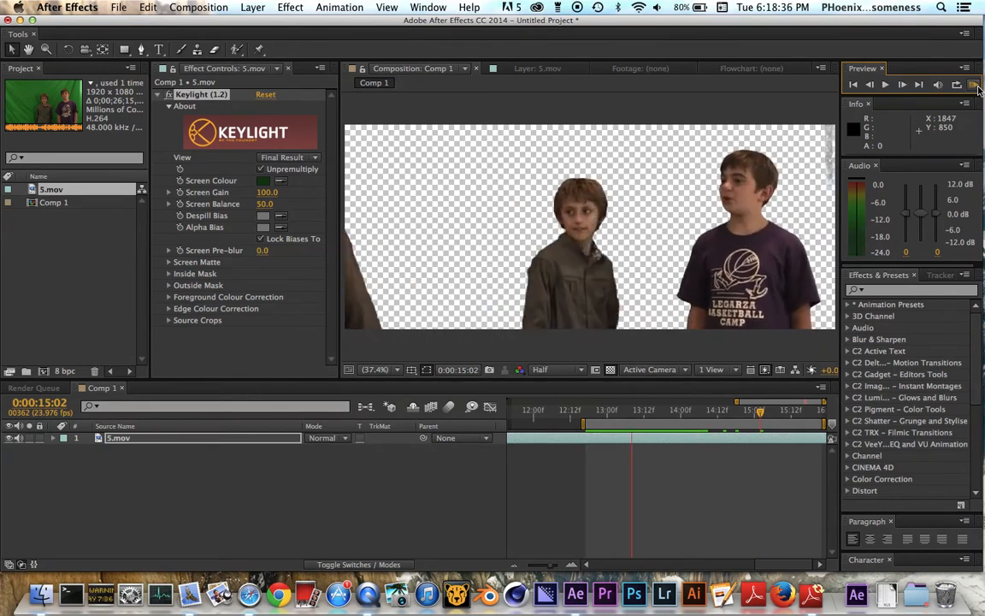
key("space")
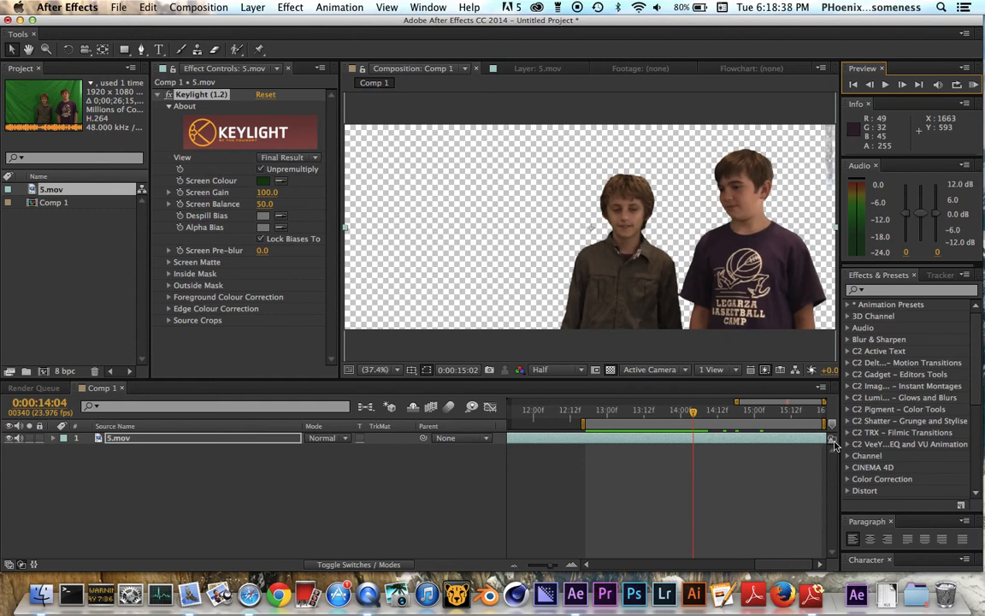
Find the Remove Grain effect, apply it to 5.mov and set its Viewing Mode to Final Output.
left_click(874, 292)
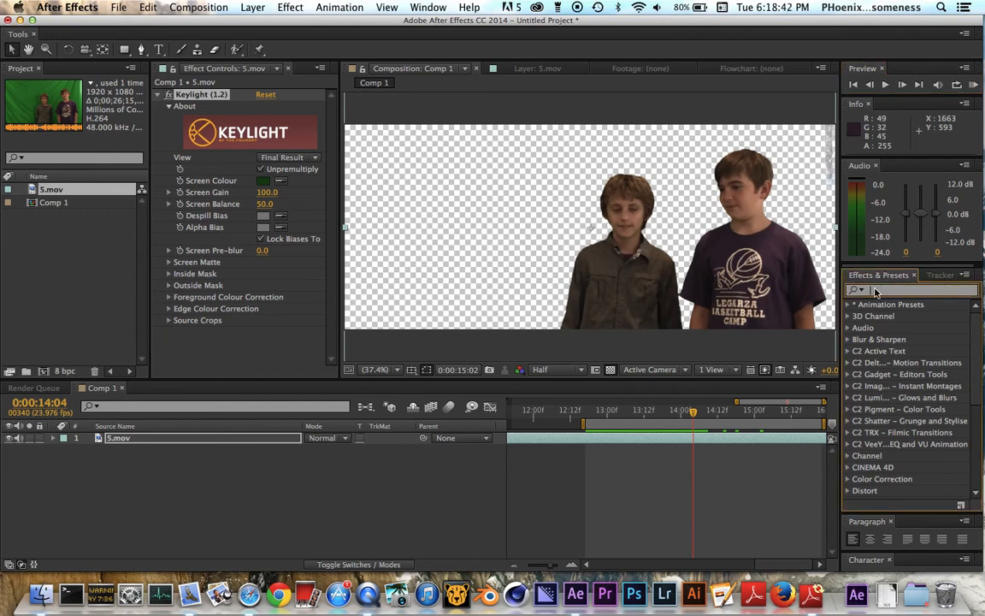
type("reom")
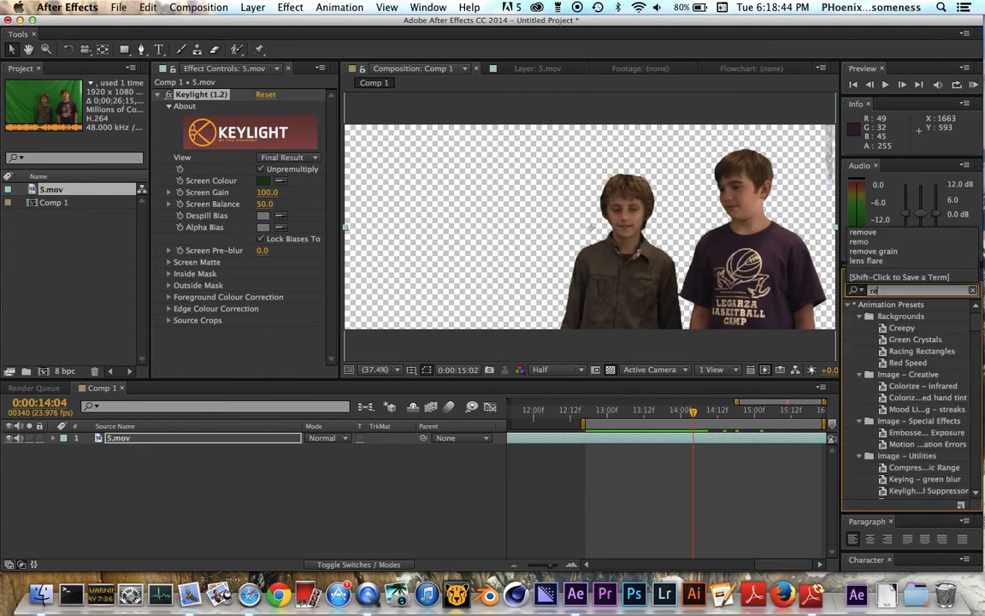
key("BackSpace")
key("BackSpace")
type("mo")
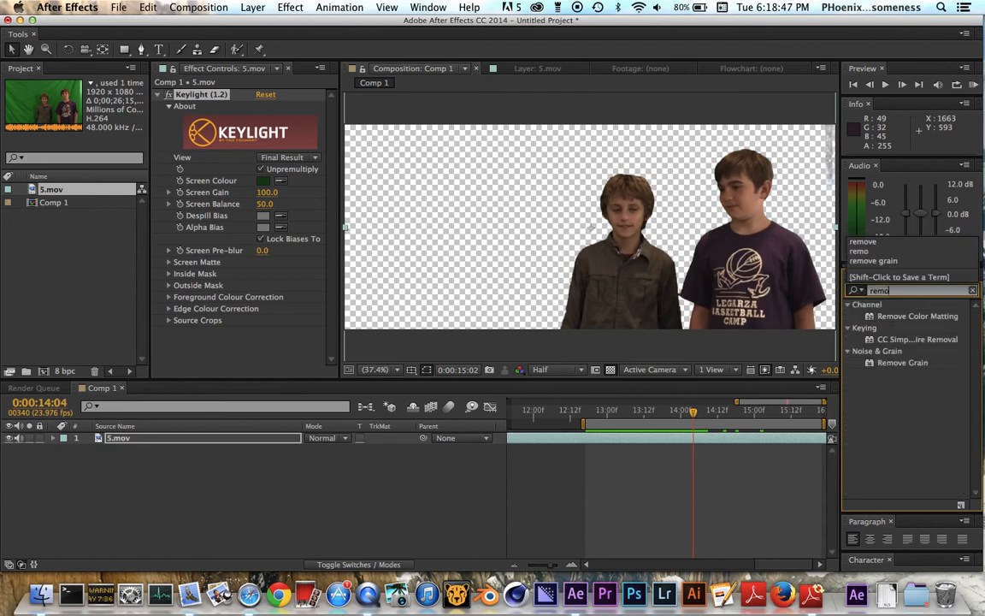
left_click(906, 363)
double_click(906, 363)
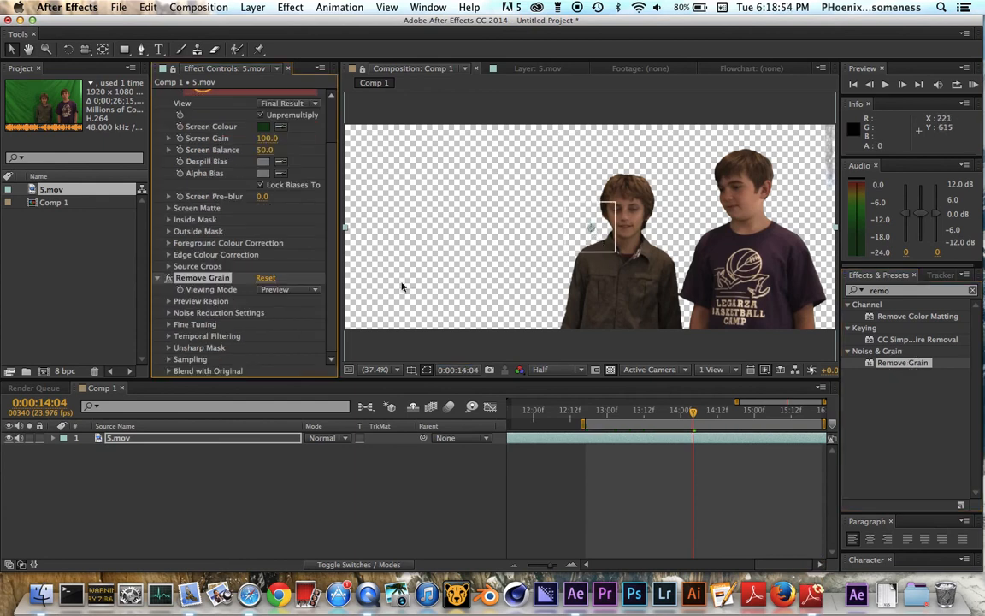
left_click(278, 291)
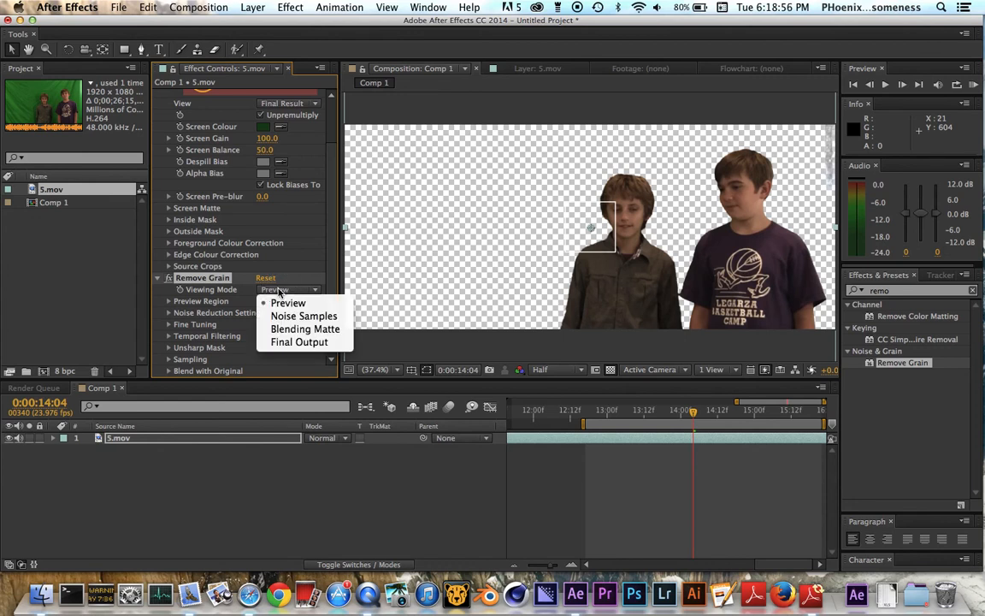
left_click(294, 342)
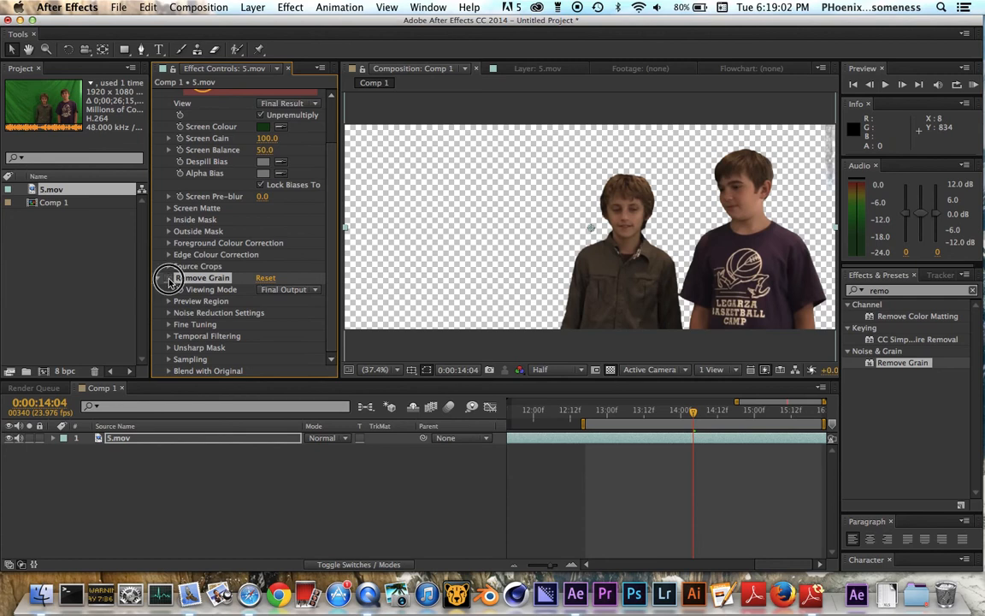
Compare the brown jacket's grain with Remove Grain toggled off and on, and scrub back to 0:00:13:10.
key("z")
left_click(621, 257)
left_click(616, 235)
key("v")
left_click(167, 277)
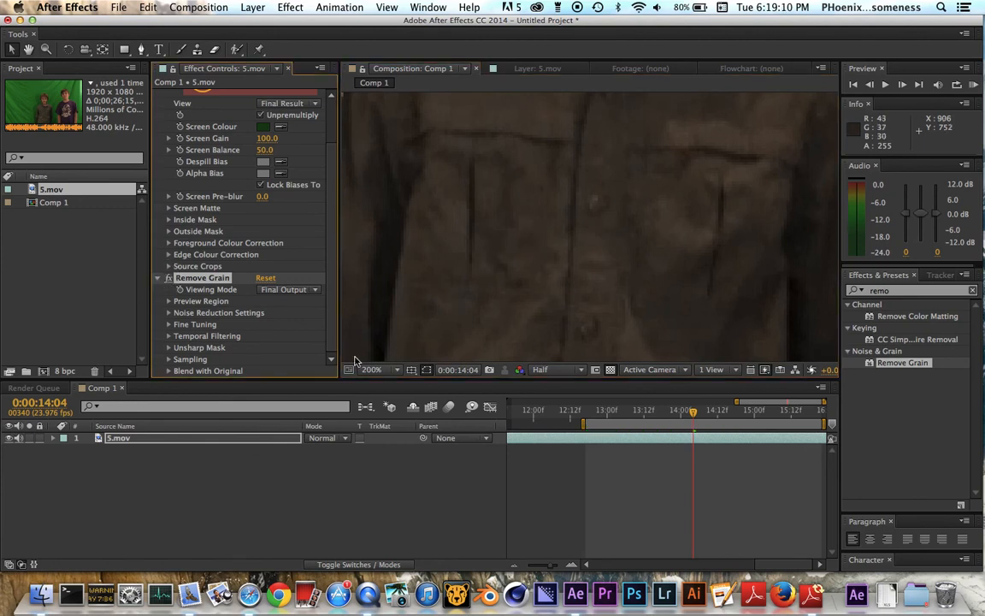
left_click(383, 374)
left_click(386, 354)
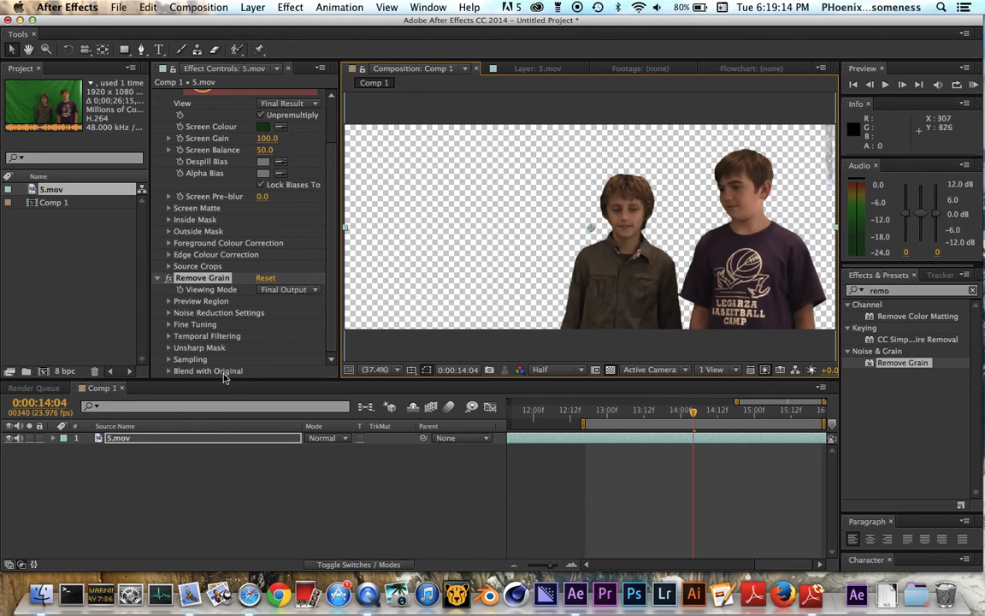
left_click_drag(740, 410, 637, 412)
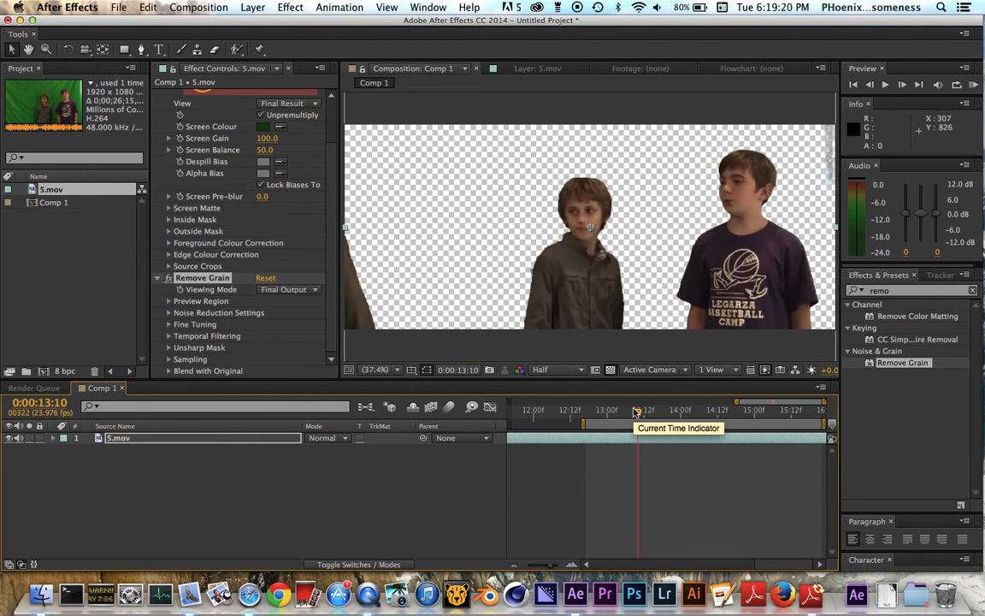
Try to outline the boy in the brown jacket with a loose Pen tool mask on 5.mov.
scroll(296, 269, "up", 3)
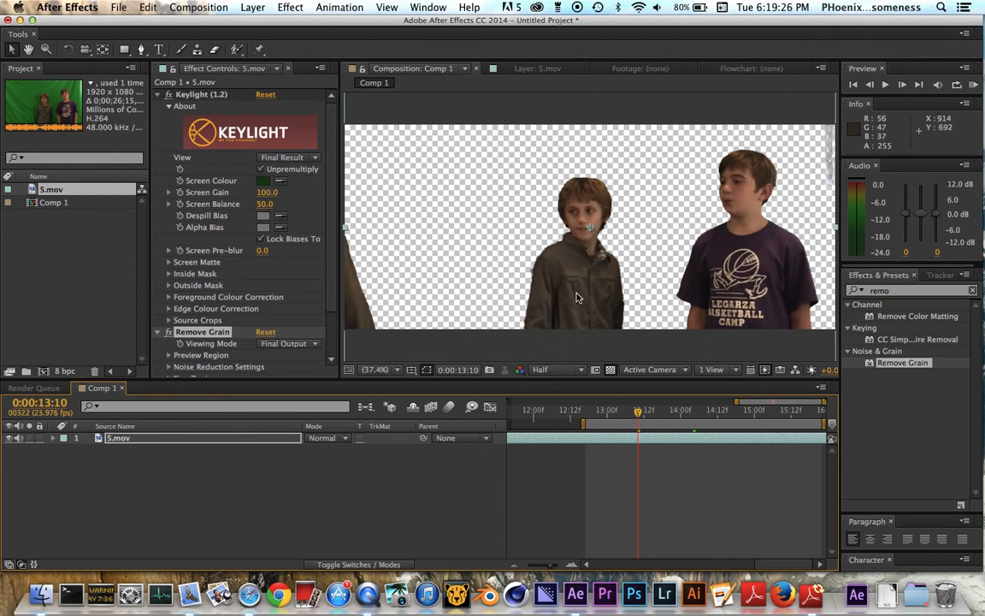
key("g")
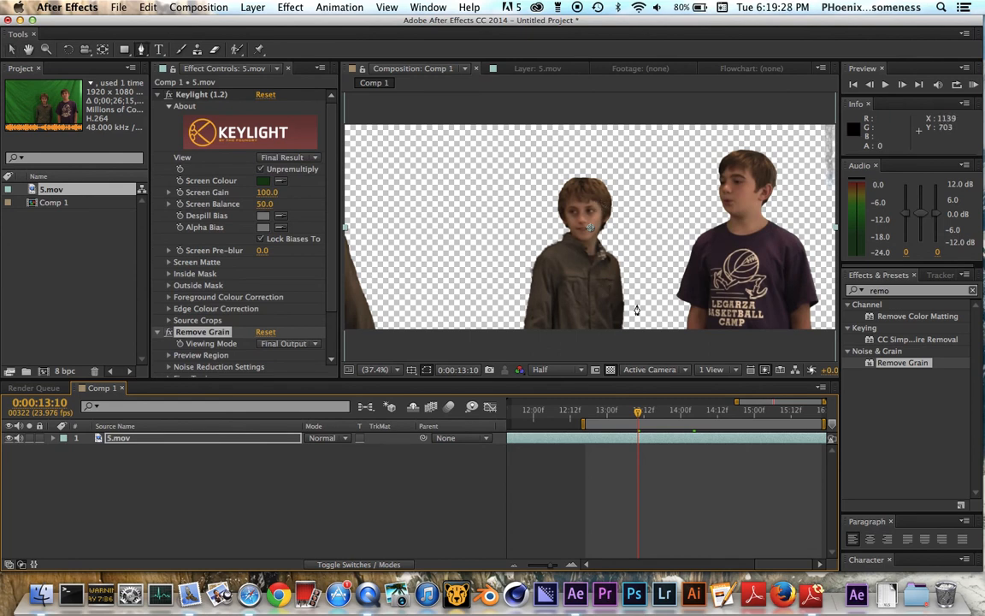
left_click_drag(674, 347, 554, 191)
left_click(524, 201)
left_click(495, 280)
left_click(495, 314)
left_click(496, 333)
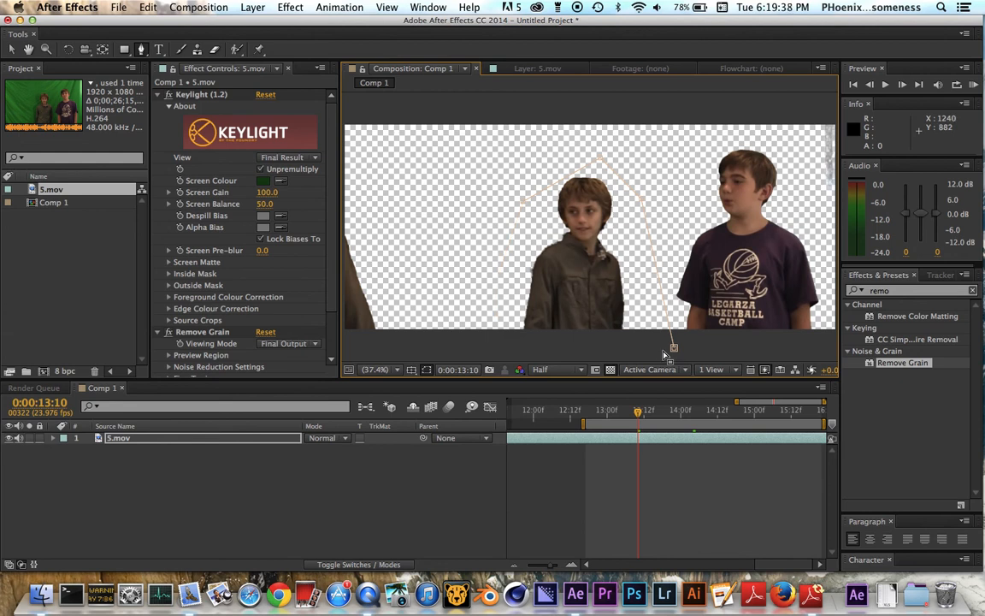
Undo the pen path drawn around the boy in the brown jacket.
key("super+z")
key("super+z")
key("super+z")
key("super+z")
key("super+z")
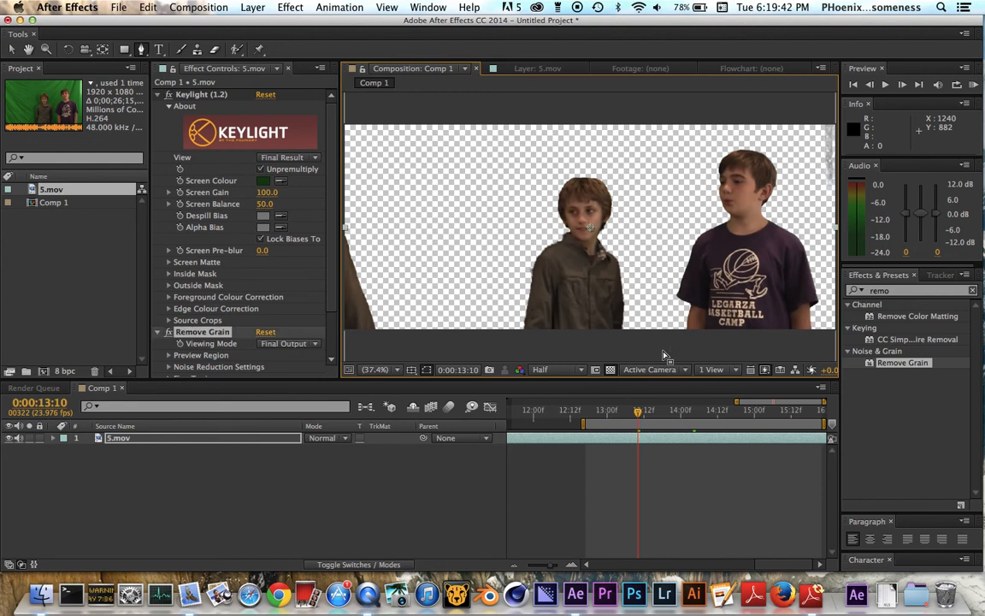
key("super+z")
key("super+z")
left_click(170, 263)
left_click(169, 261)
left_click(170, 261)
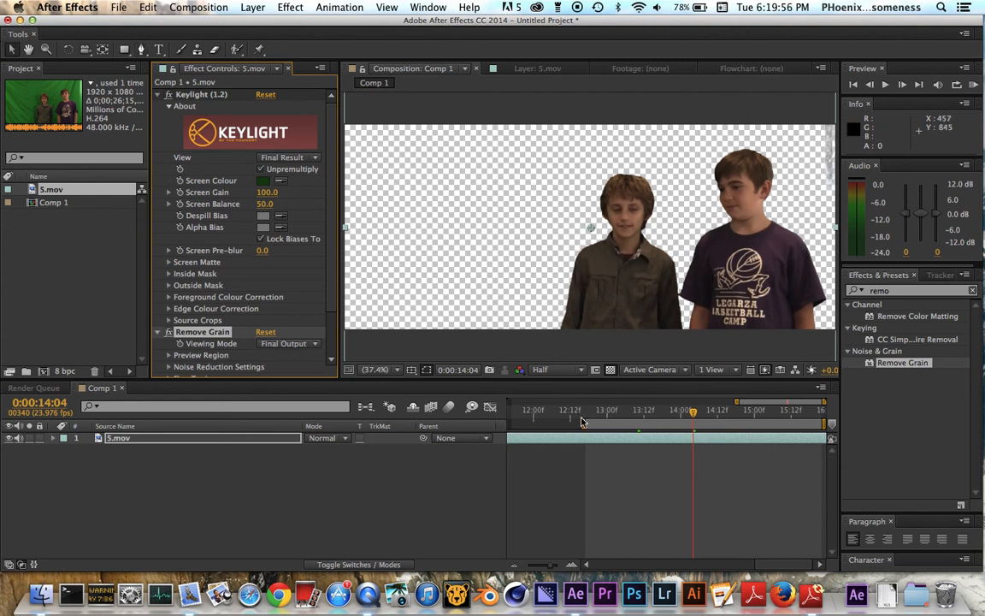
Scrub the footage between 0:00:13:05 and 0:00:14:06 and turn the transparency grid off to check the key on black.
left_click_drag(693, 414, 624, 415)
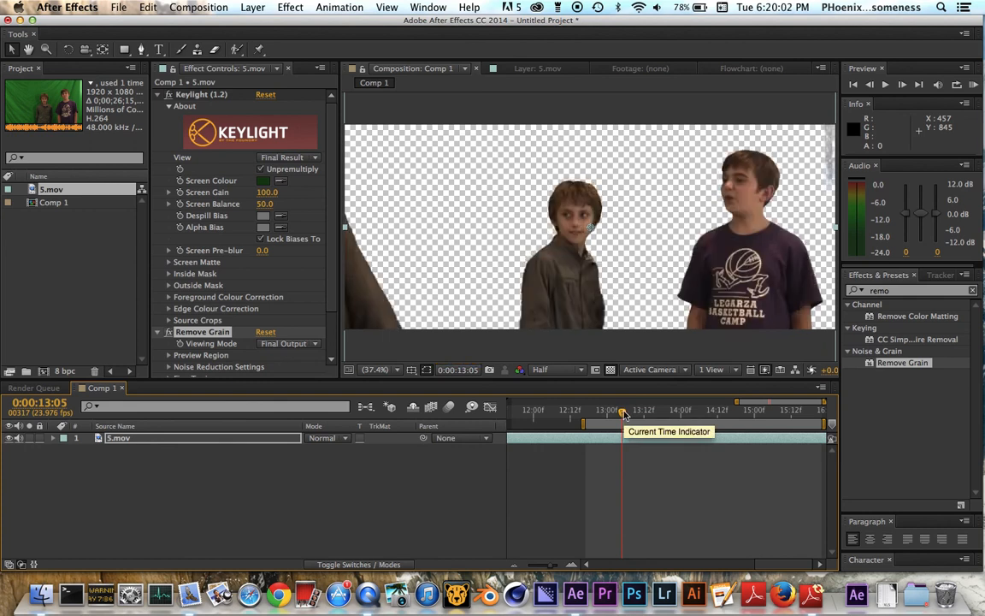
left_click_drag(624, 414, 699, 414)
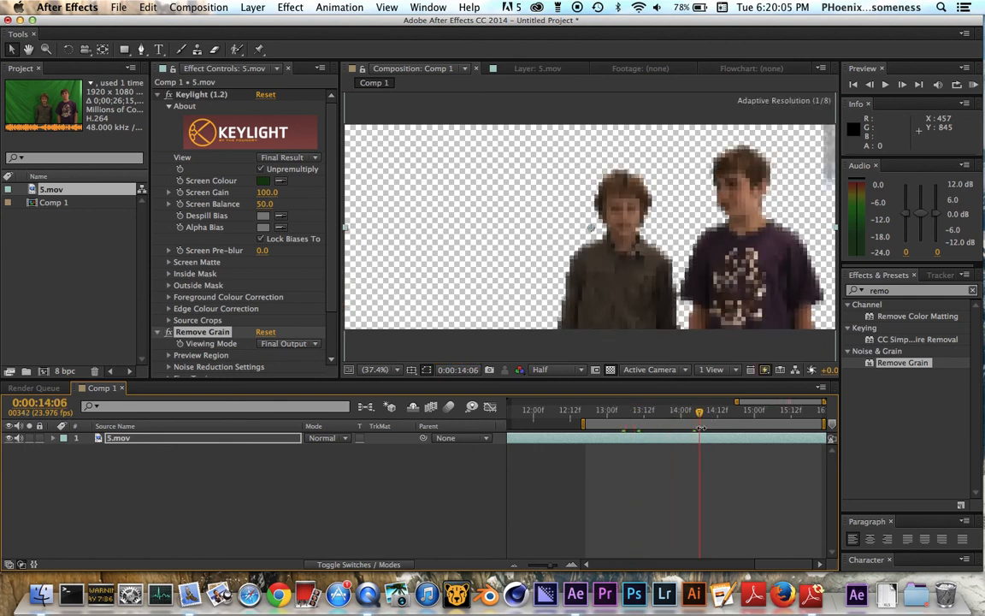
left_click(611, 369)
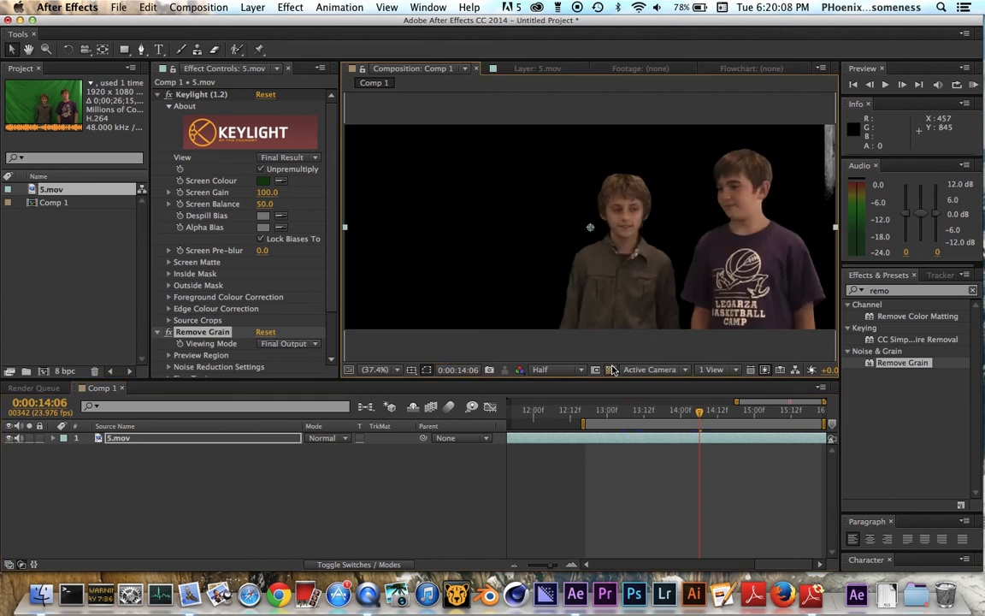
left_click(612, 370)
left_click(612, 370)
left_click(612, 369)
left_click(612, 369)
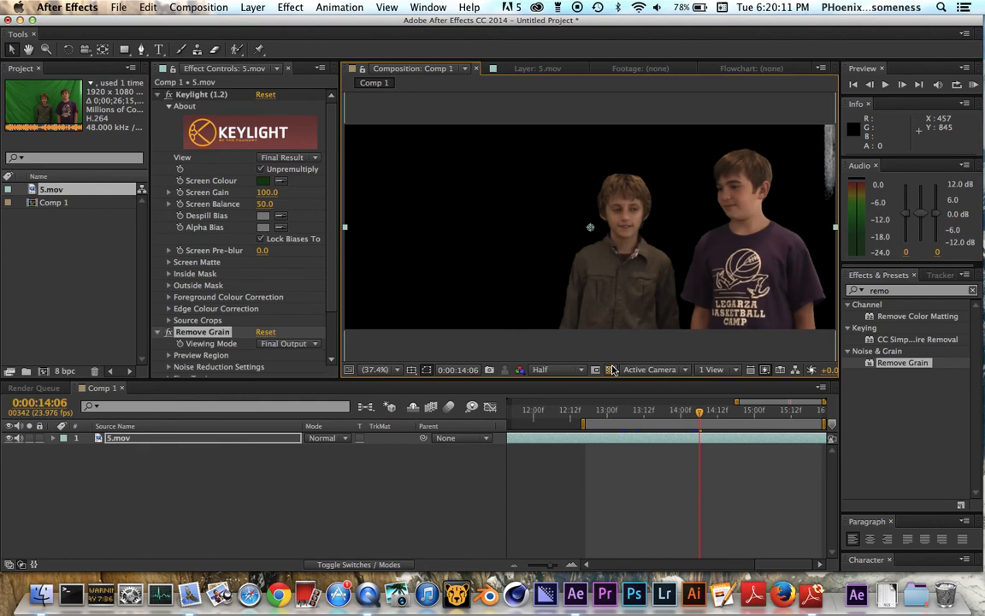
Draw a closed four-point Pen tool mask on 5.mov around the leftover grey strip at the footage's upper-right edge.
left_click(224, 441)
key("g")
left_click(801, 114)
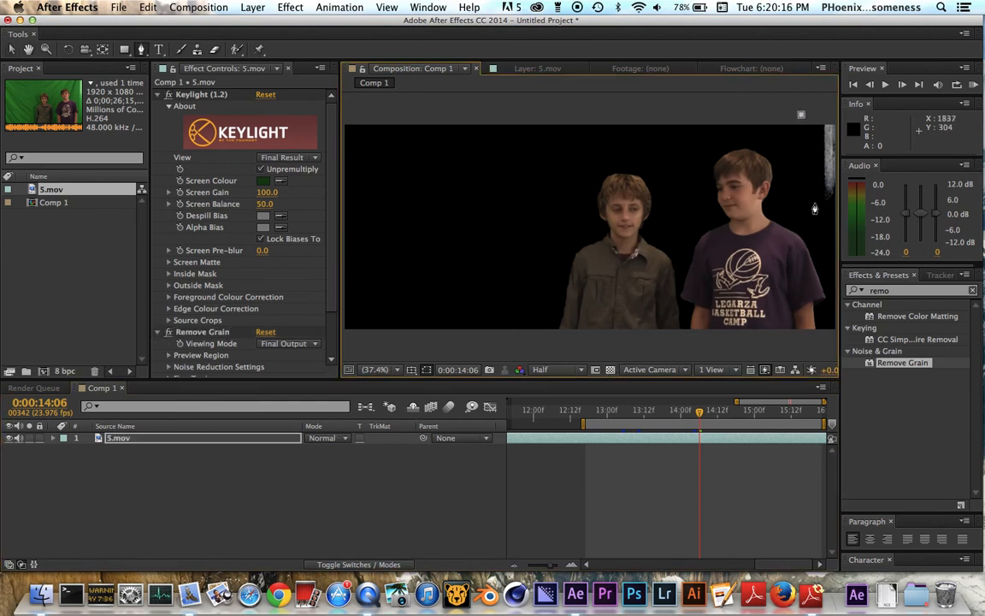
left_click(395, 369)
left_click(389, 456)
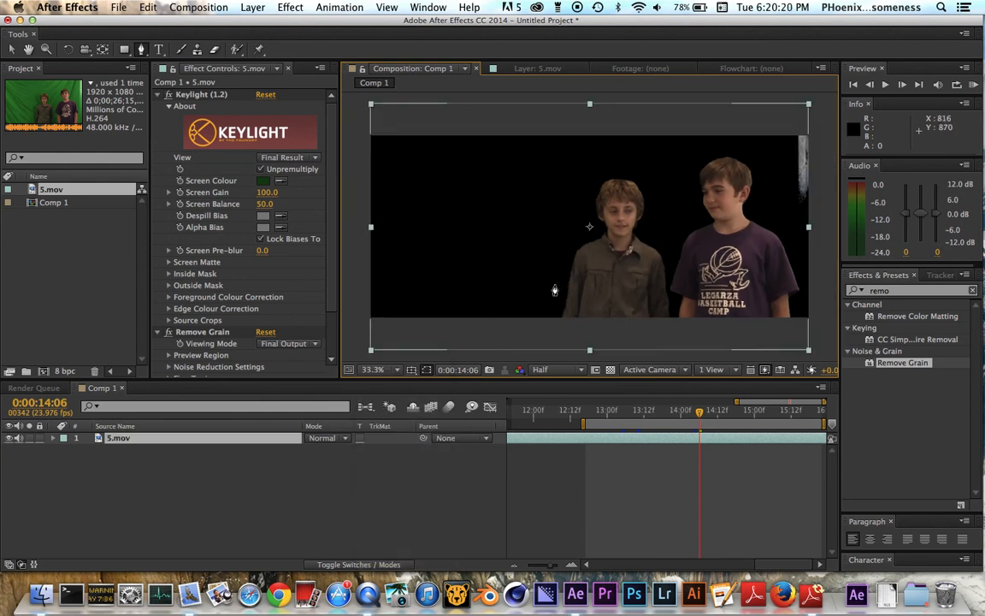
left_click(785, 124)
left_click(783, 182)
left_click(826, 215)
left_click(820, 126)
left_click(784, 125)
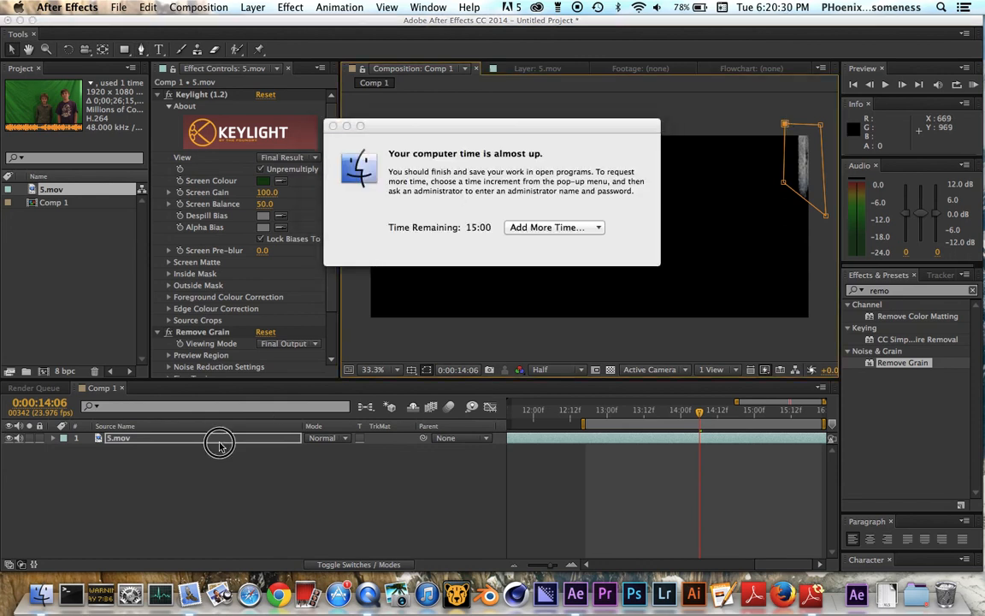
left_click(333, 126)
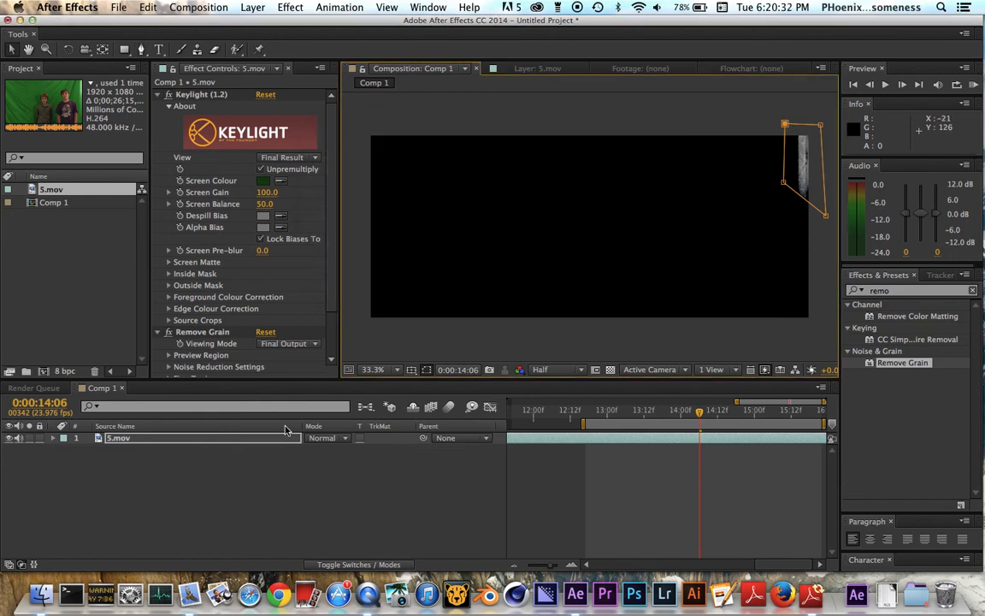
Reveal the mask properties of 5.mov and set Mask 1's mode to Subtract.
key("m")
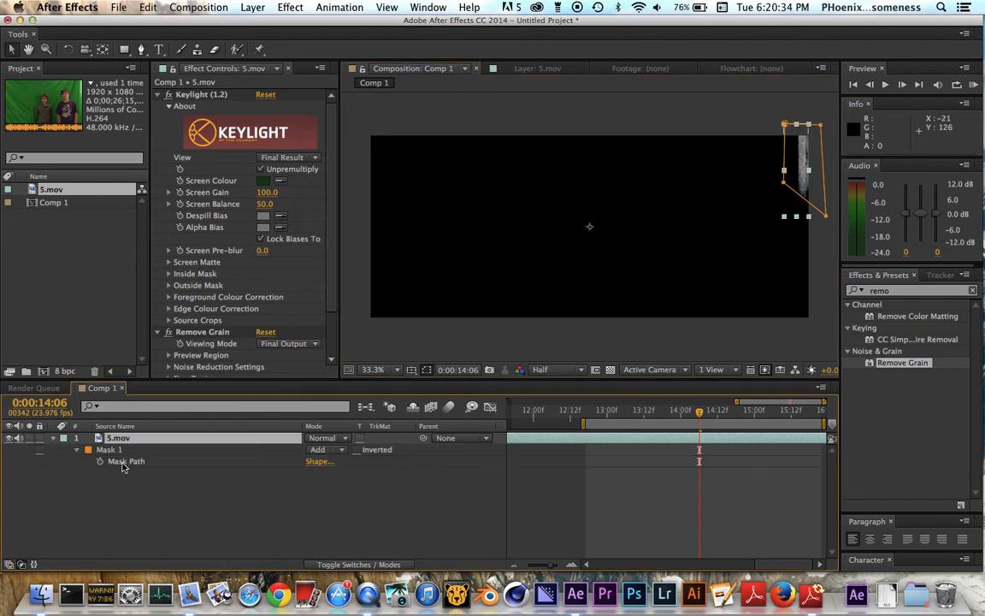
left_click(77, 451)
left_click(60, 440)
left_click(60, 439)
left_click(54, 439)
key("f")
left_click(77, 451)
left_click(78, 450)
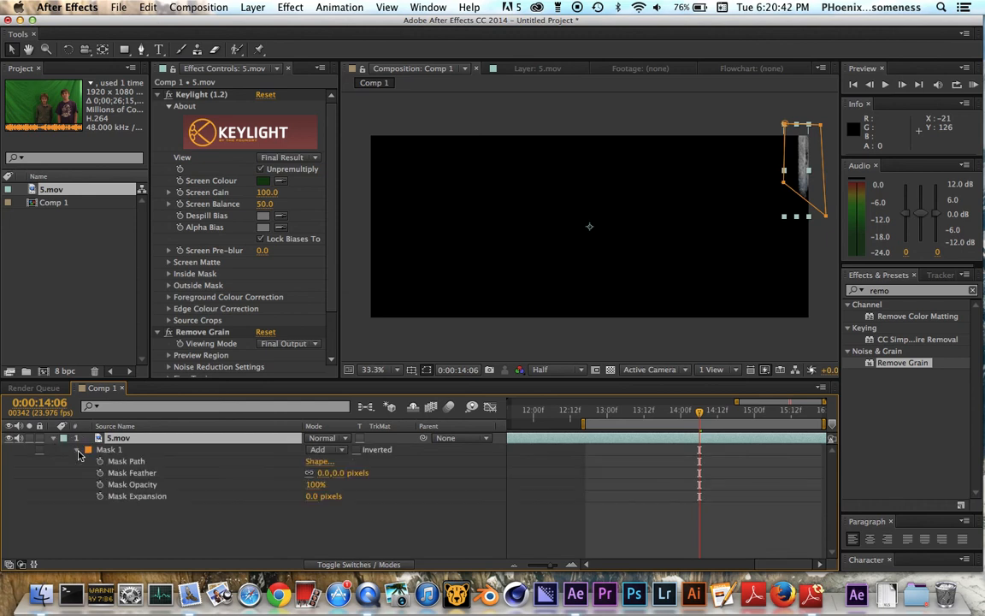
left_click(323, 450)
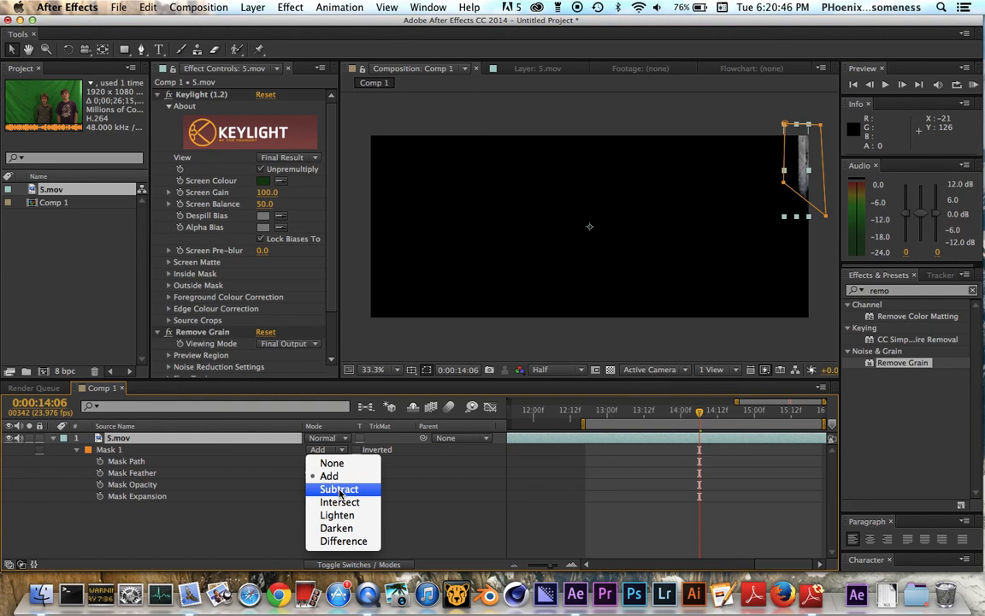
left_click(342, 488)
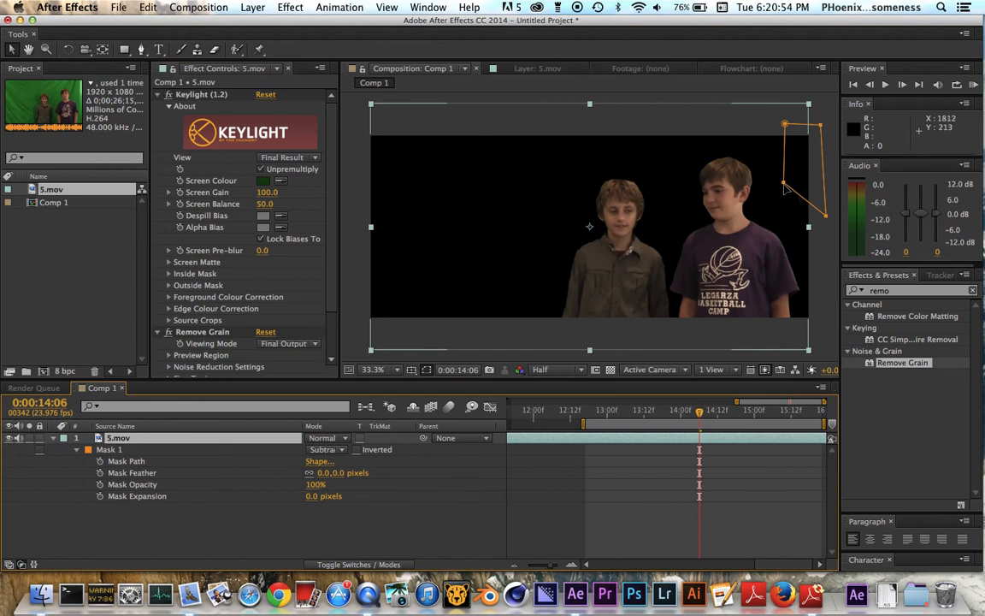
Move the mask's lower-left vertex slightly down and collapse the properties of 5.mov.
left_click(756, 205)
left_click_drag(756, 205, 783, 198)
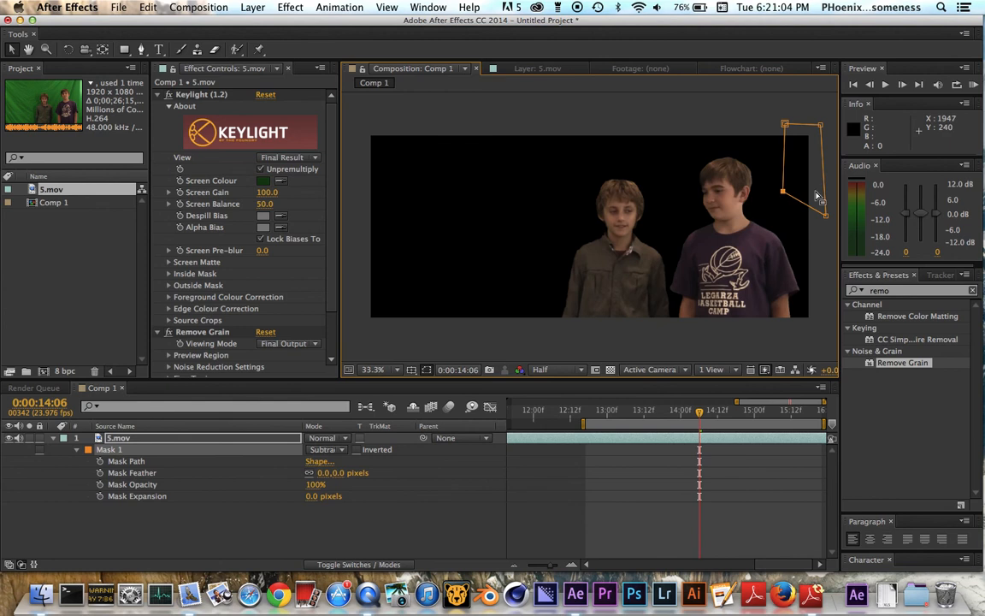
left_click(62, 439)
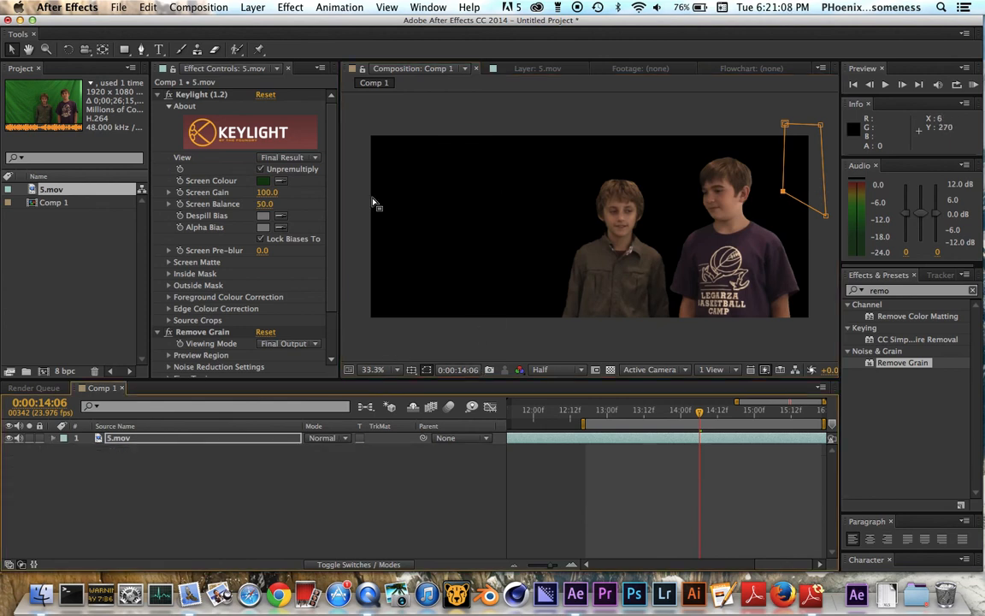
Import robot_green_screen_animation.mp4 from the Desktop into the project.
left_click(47, 323)
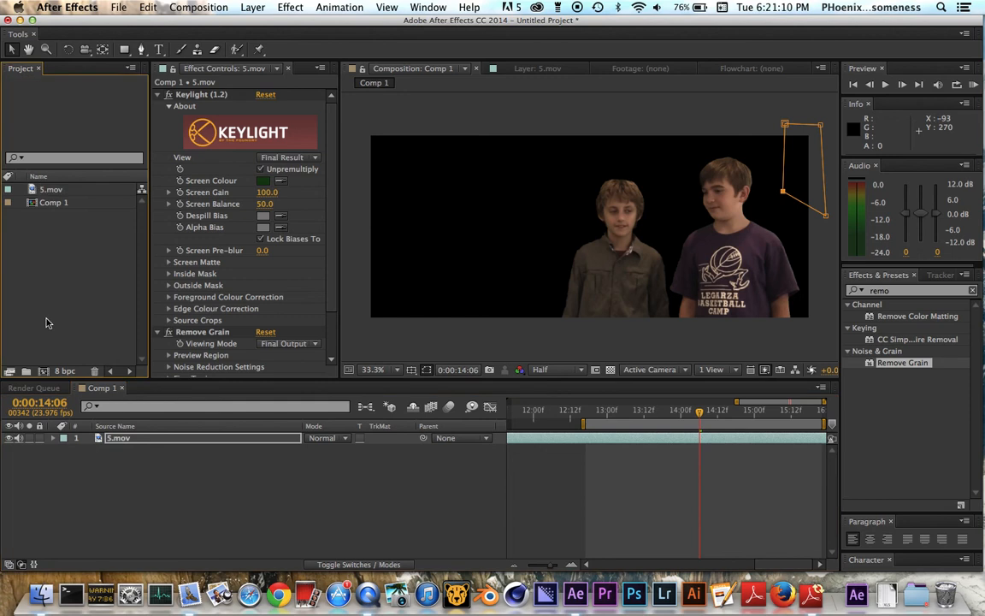
double_click(47, 322)
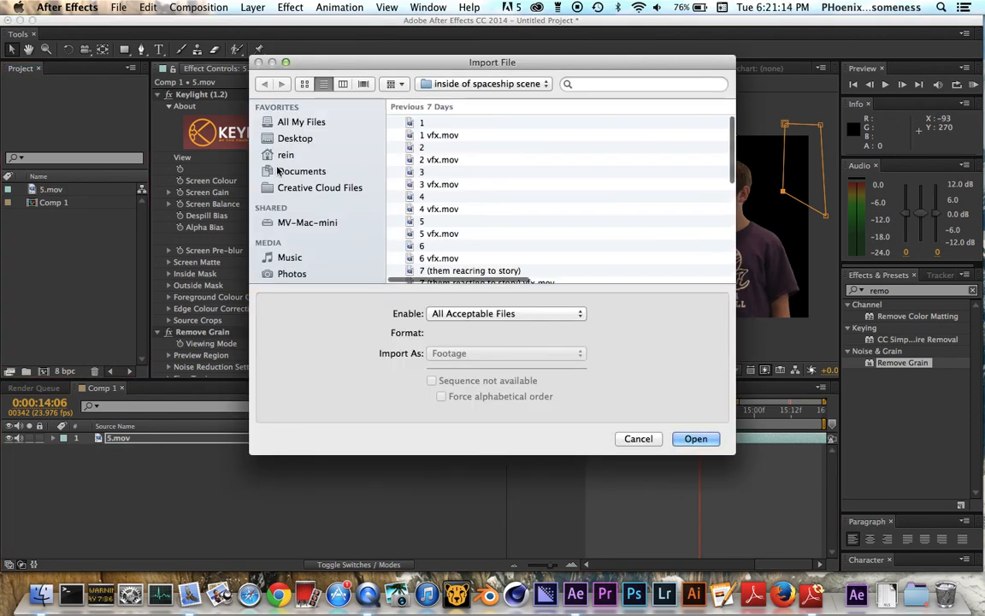
left_click(308, 139)
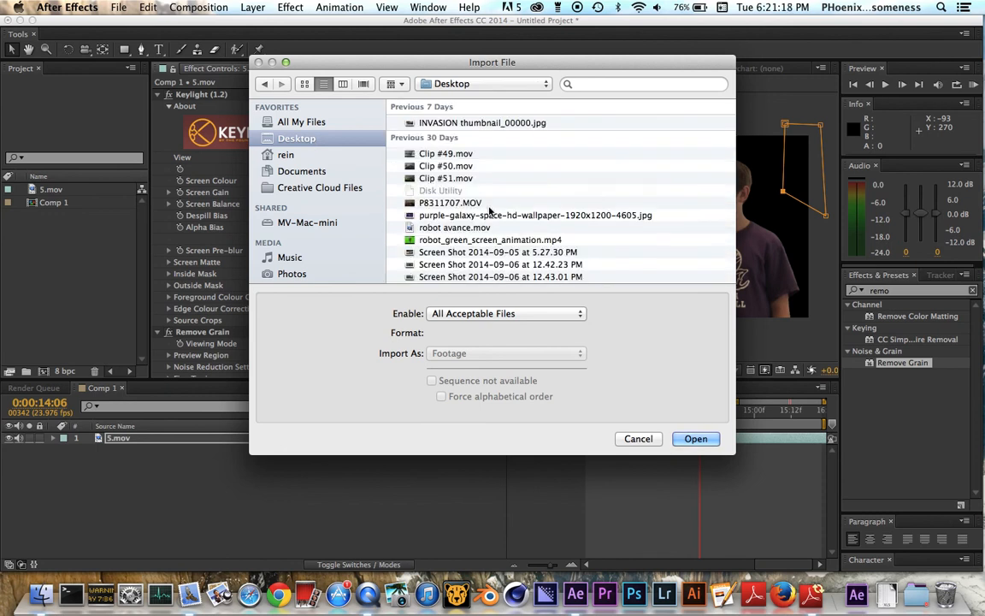
left_click(442, 242)
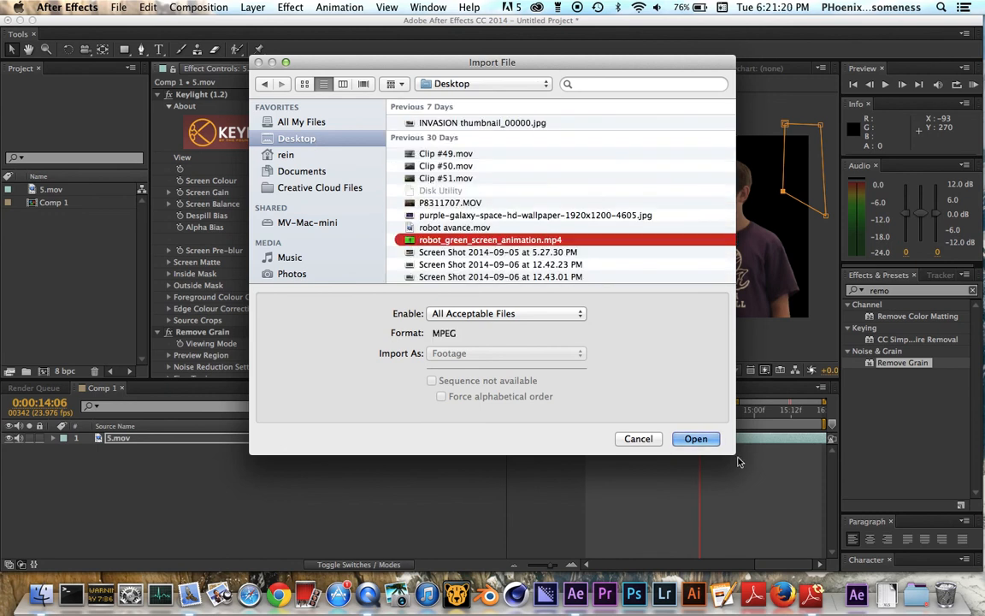
left_click(697, 439)
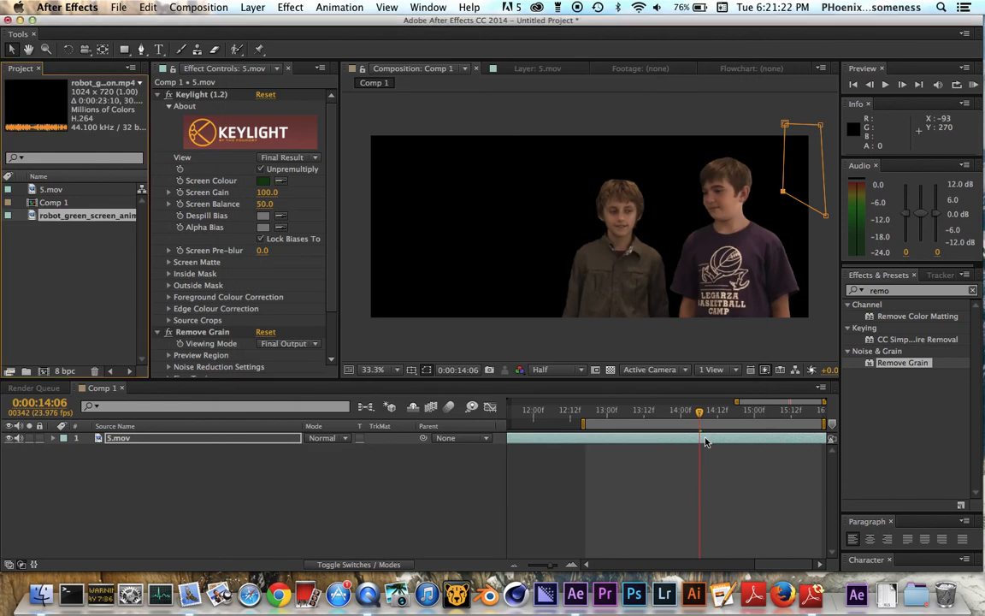
Replace 5.mov in Comp 1 with the robot animation clip and move the current time to 0:00:13:11.
left_click_drag(99, 219, 135, 436)
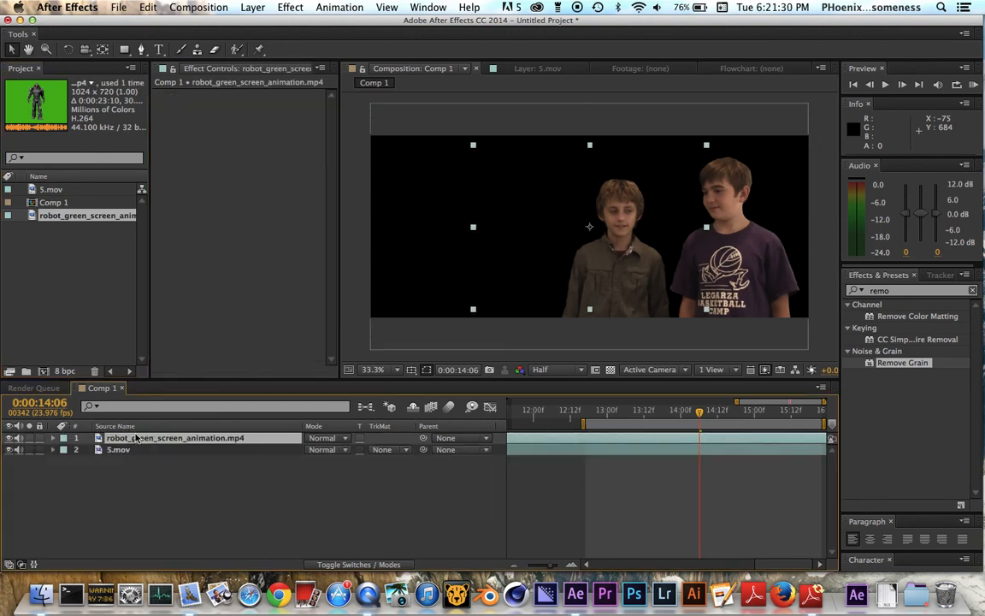
key("Delete")
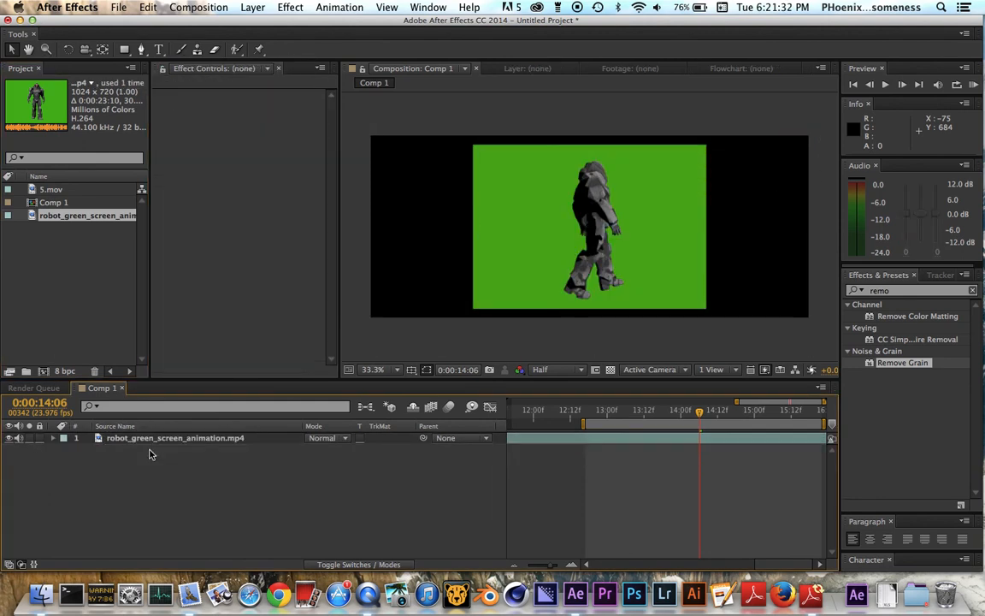
left_click_drag(701, 413, 641, 411)
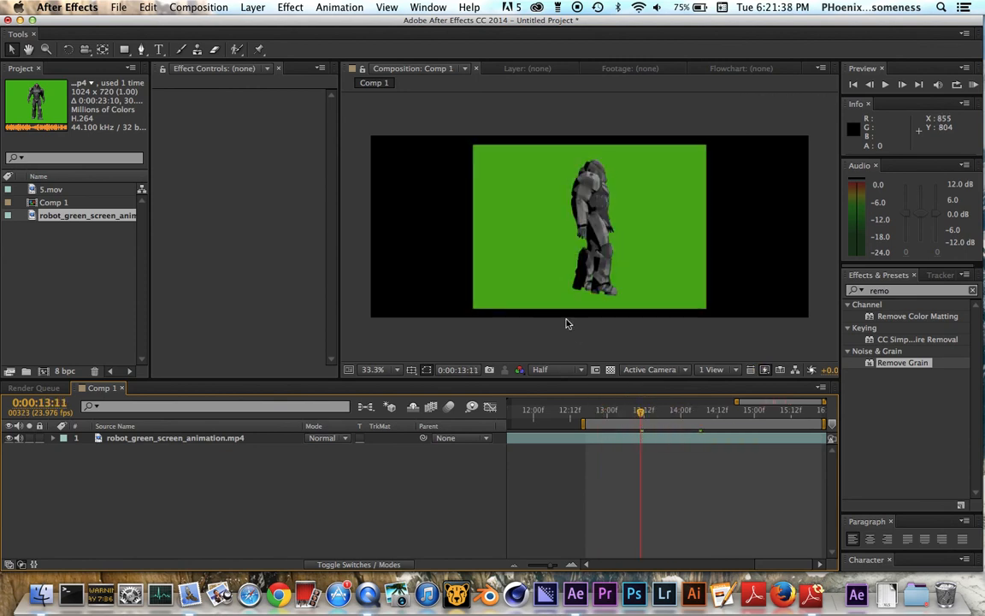
Find the Keylight (1.2) effect and apply it to the robot animation layer.
left_click(672, 216)
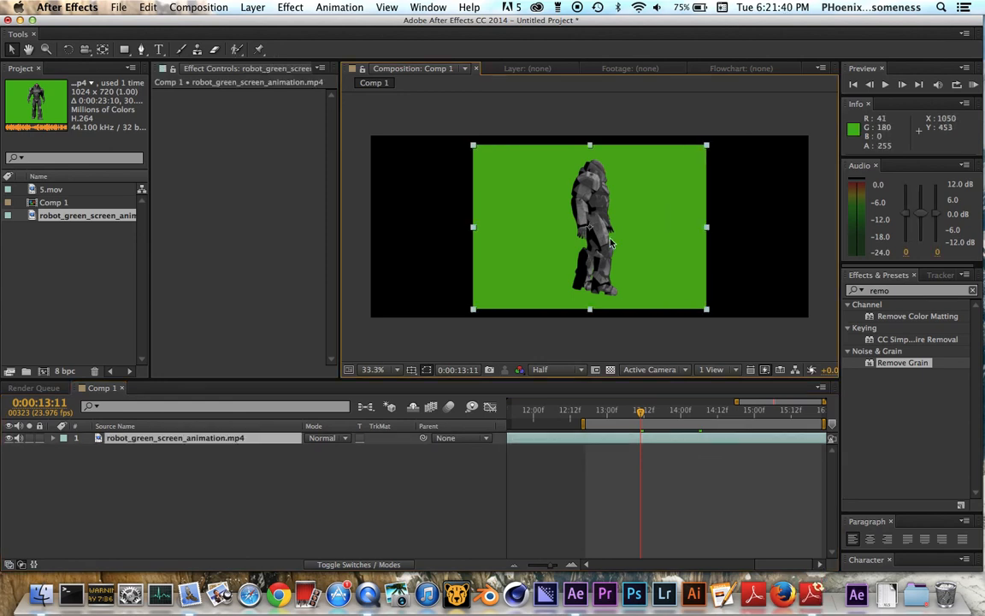
left_click_drag(899, 289, 778, 291)
key("BackSpace")
type("keylight")
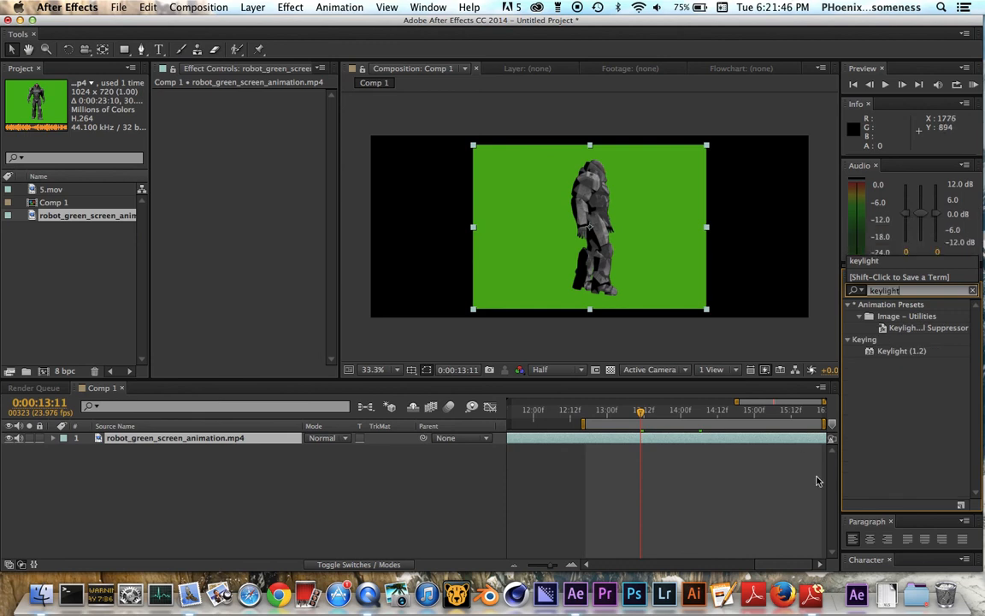
double_click(902, 351)
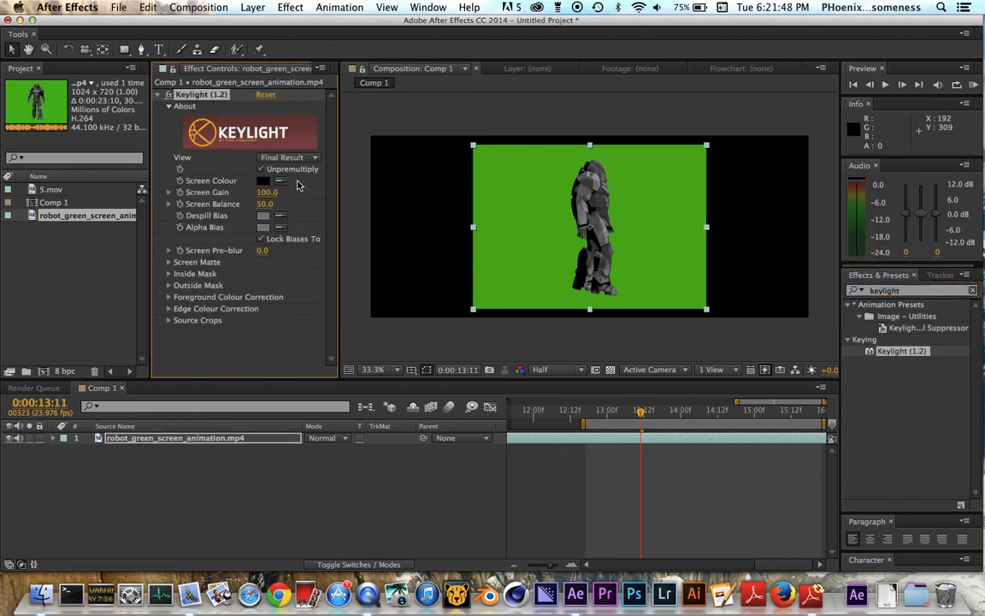
Sample the green backdrop behind the robot as Keylight's Screen Colour and turn on the transparency grid.
left_click(281, 183)
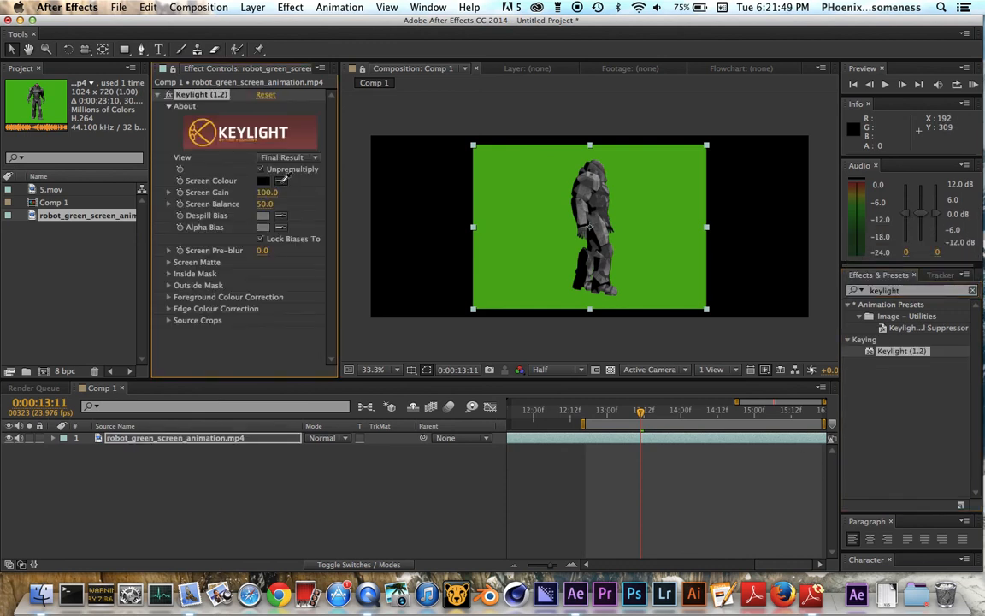
left_click(651, 241)
left_click(610, 370)
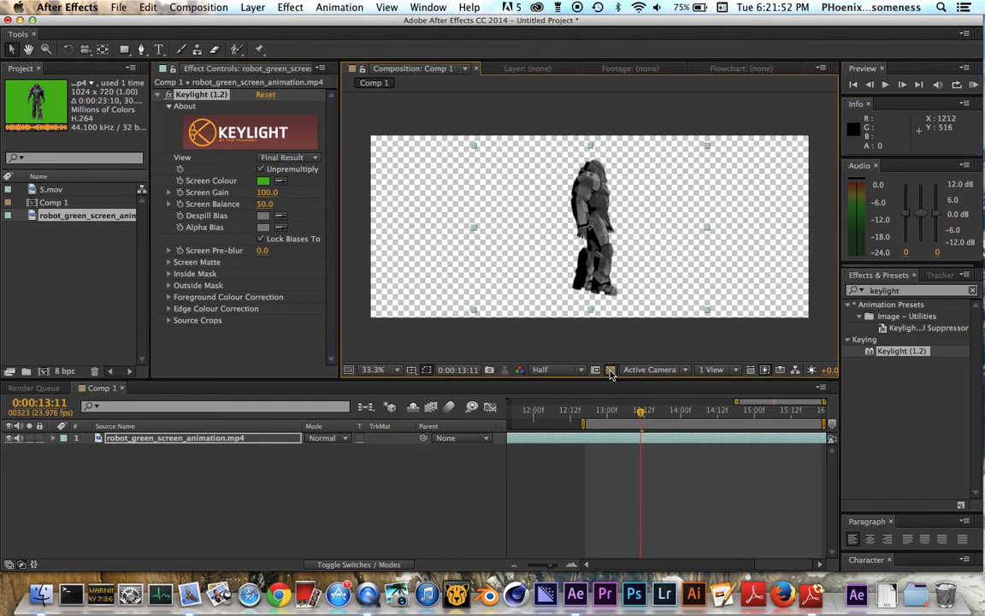
Try moving the robot toward the frame's left side and raising Screen Matte Clip Black to 65, and undo both changes.
left_click_drag(612, 272, 566, 272)
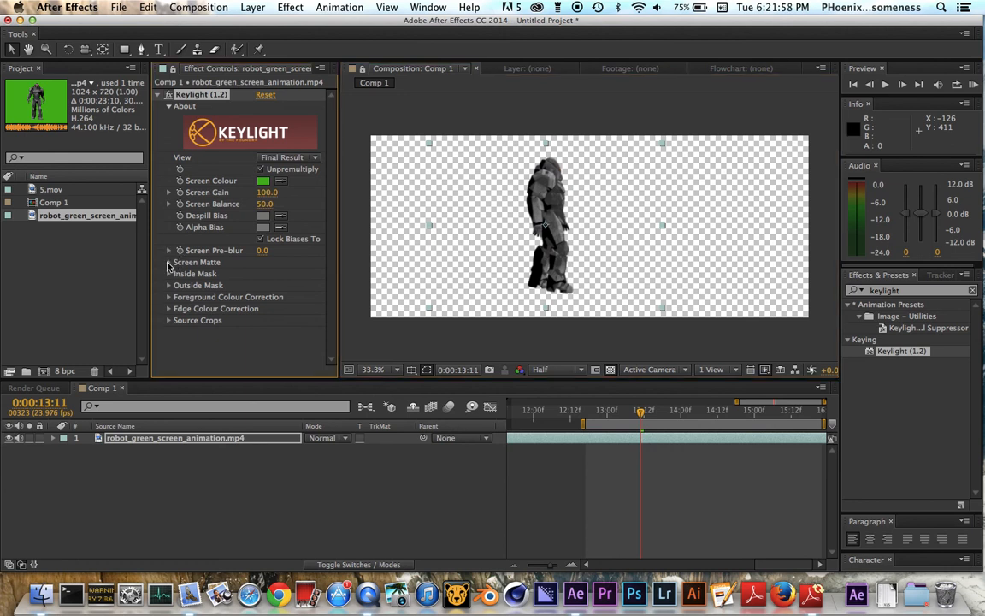
left_click(170, 263)
left_click(269, 274)
left_click_drag(270, 277, 309, 278)
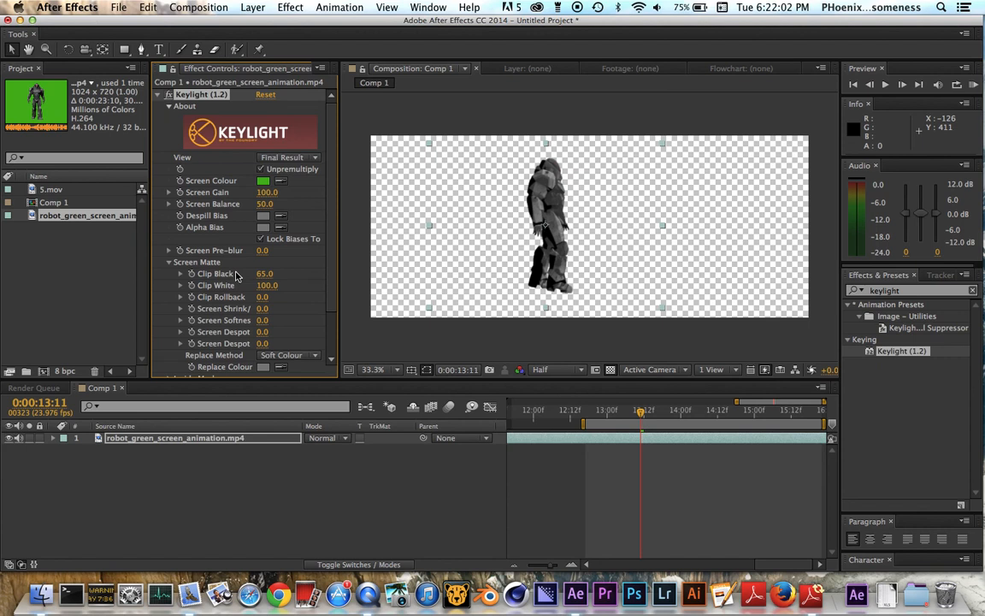
key("super+z")
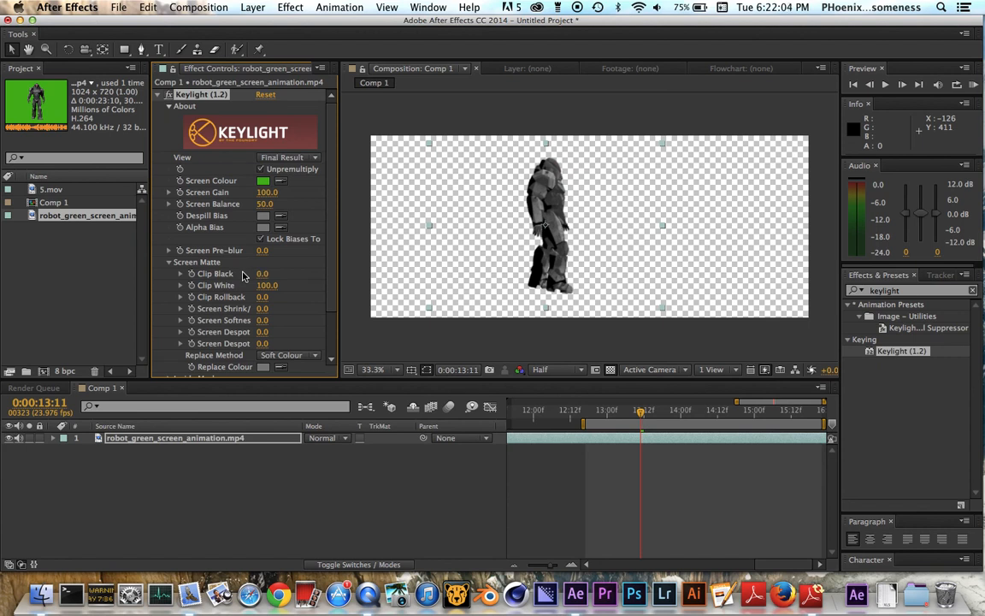
key("super+z")
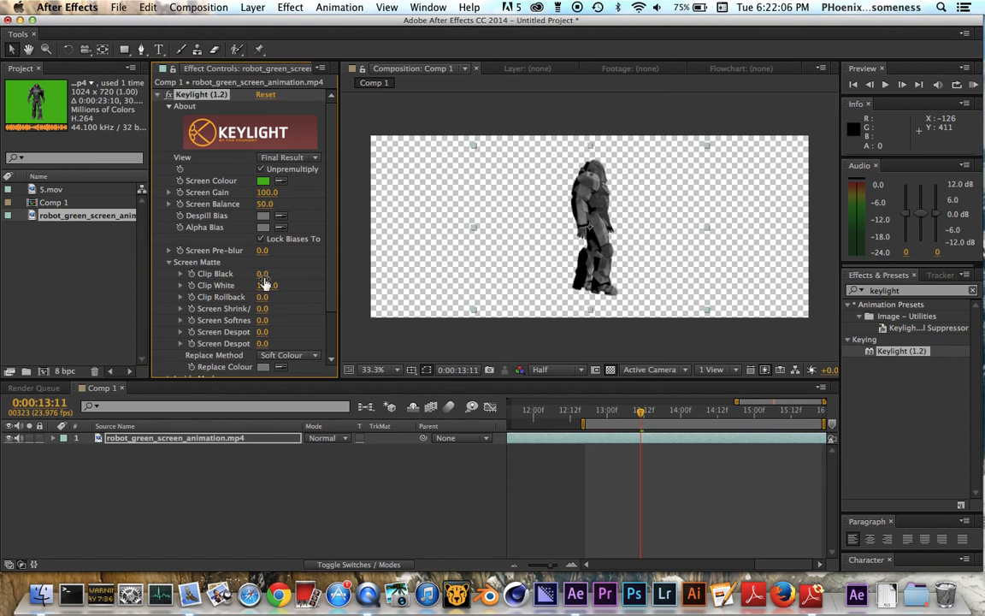
left_click(169, 263)
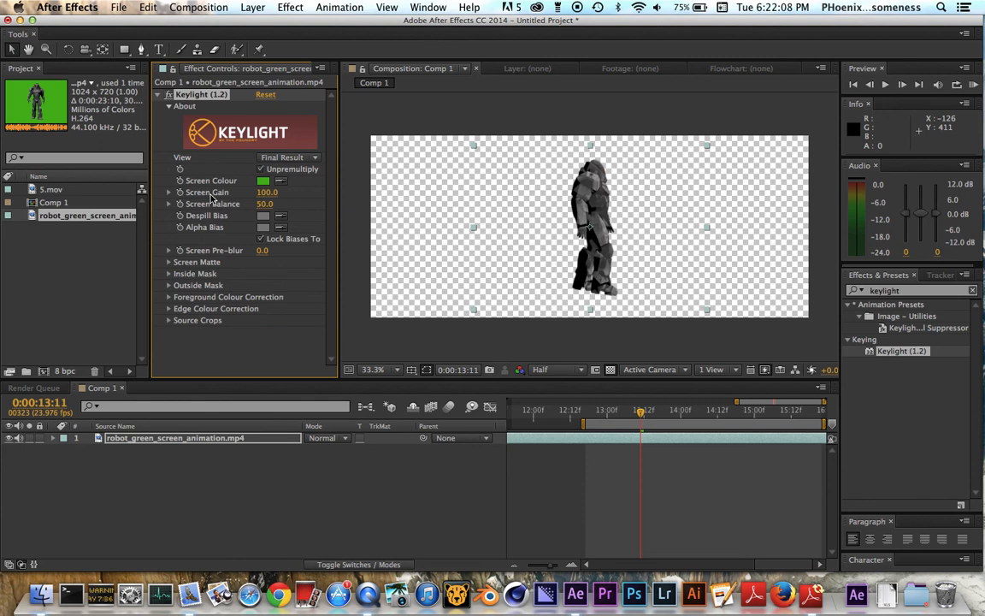
Raise Keylight's Screen Gain to 231 on the robot layer.
mouse_move(268, 194)
left_mouse_down()
mouse_move(246, 195)
mouse_move(264, 194)
left_mouse_up()
left_click_drag(266, 193, 350, 197)
left_click_drag(259, 192, 225, 194)
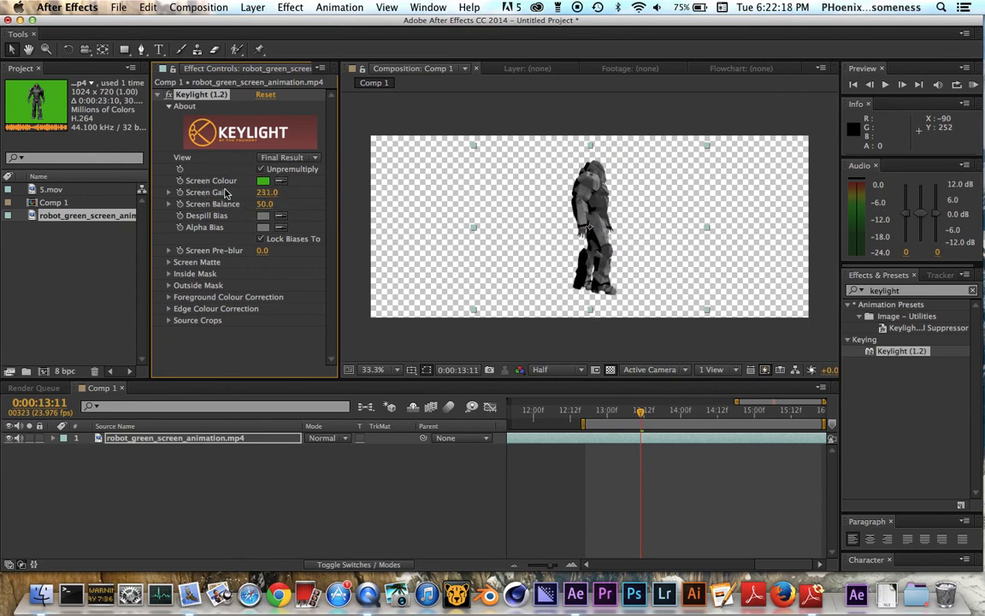
Scrub the keyed robot clip forward to 0:00:14:15 to check the key.
left_click(643, 416)
left_click(676, 412)
left_click_drag(675, 412, 726, 413)
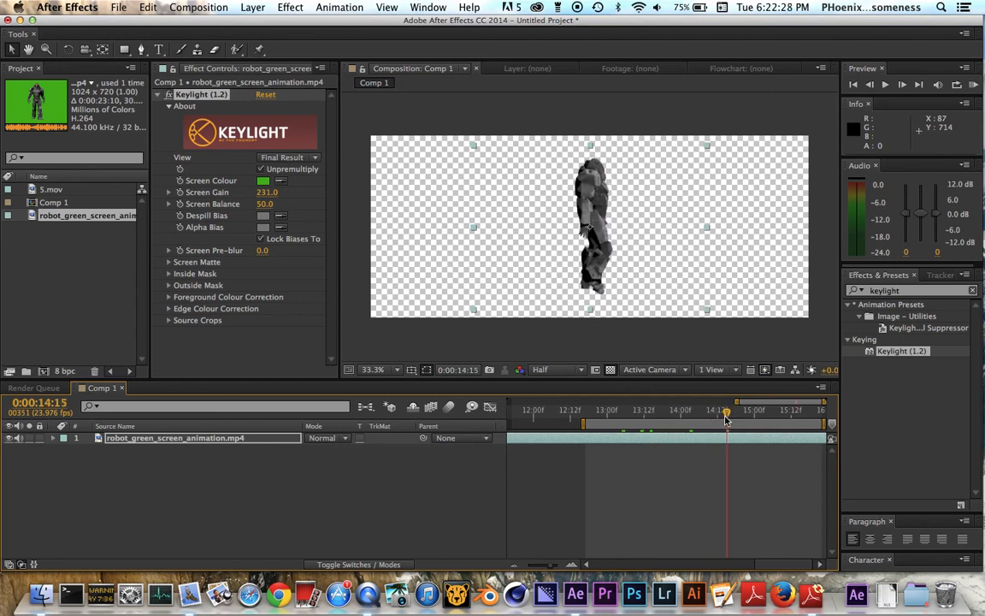